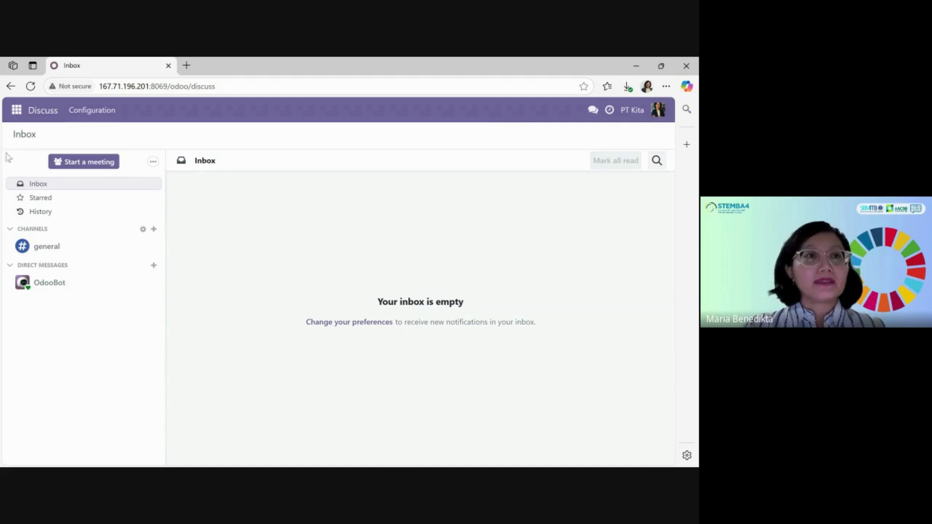
# Open the Sales app and list all quotations without the My Quotations filter.
pyautogui.click(16, 110)
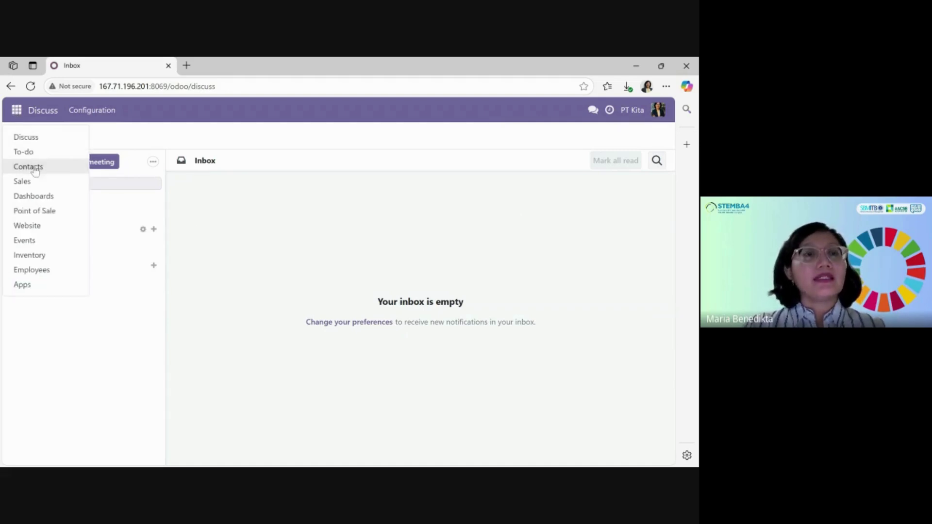
pyautogui.click(22, 182)
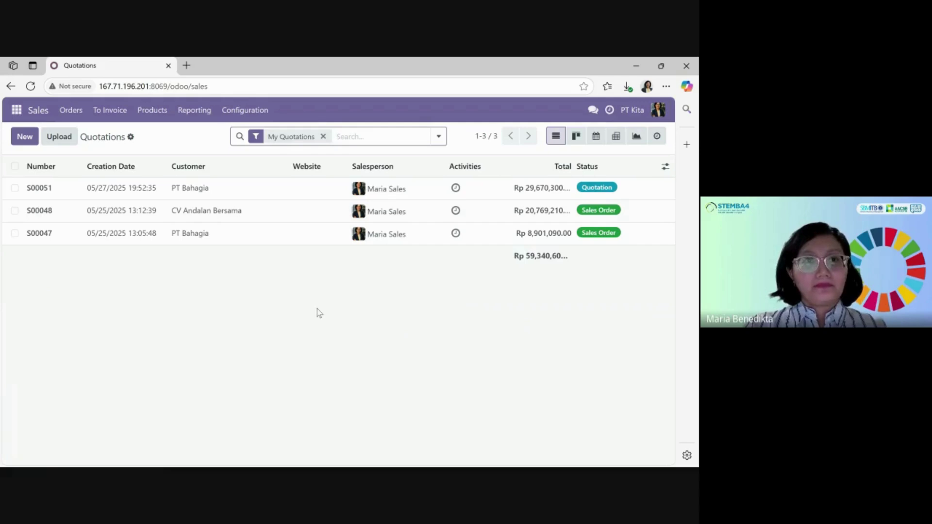
pyautogui.click(323, 137)
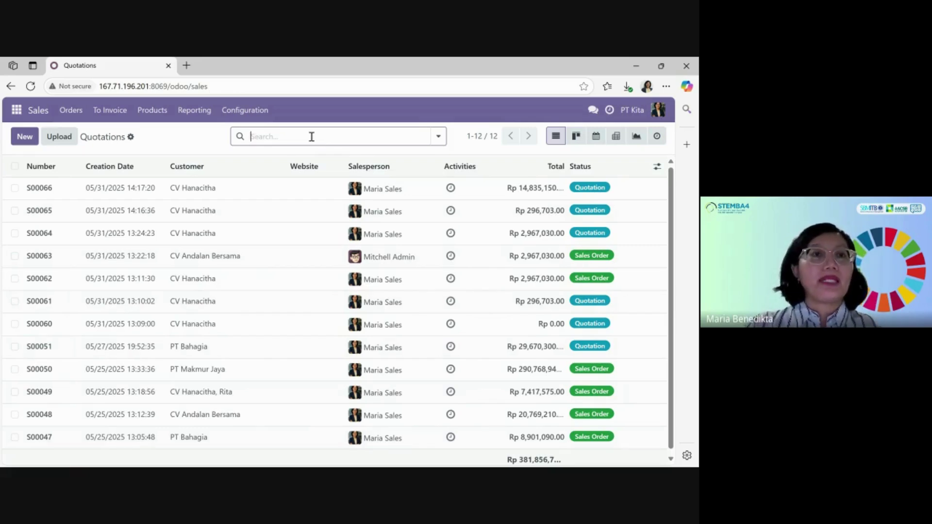
# Go to the customer list and bring up a blank customer form.
pyautogui.click(68, 112)
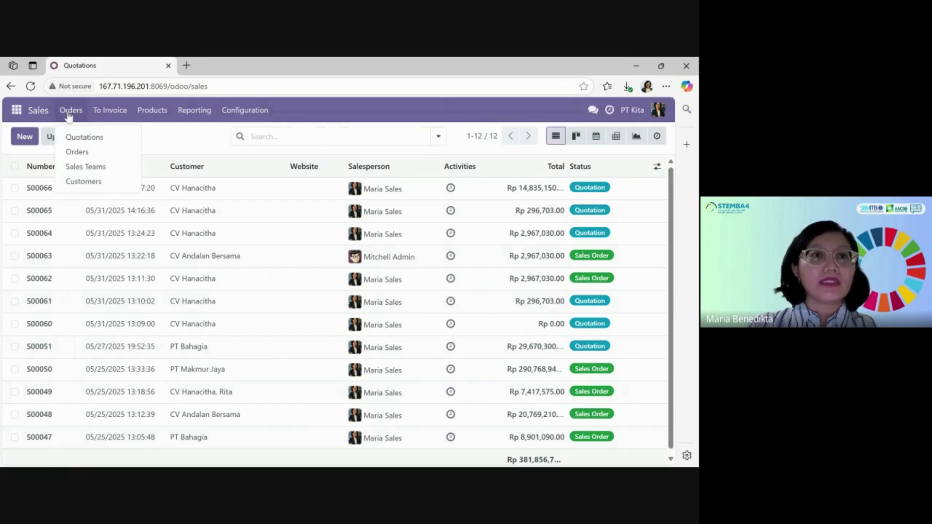
pyautogui.click(99, 182)
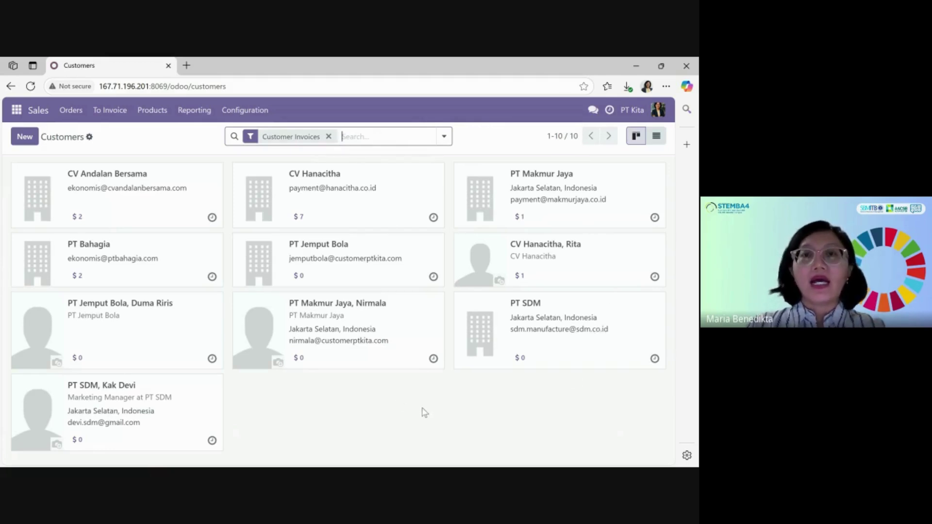
pyautogui.click(26, 139)
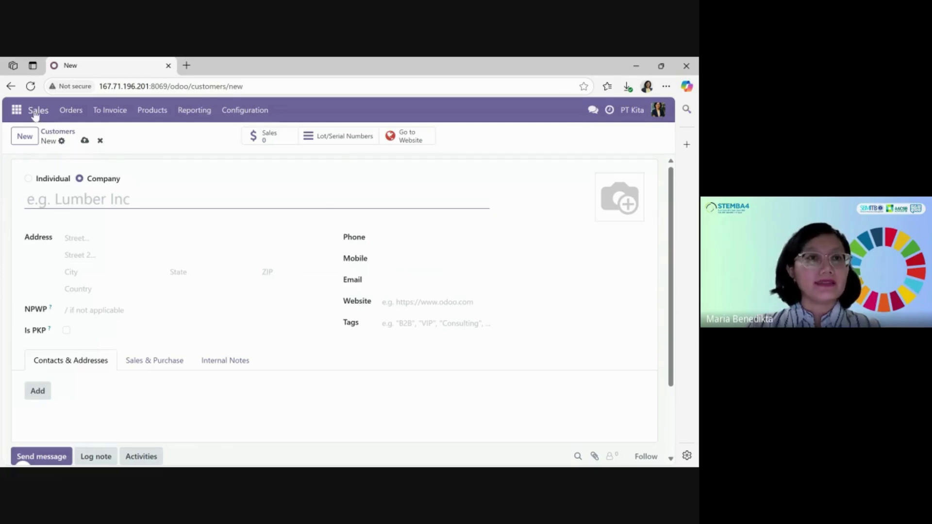
# Return to the customer list and review PT Makmur Jaya's record, including its address and contact person.
pyautogui.click(69, 112)
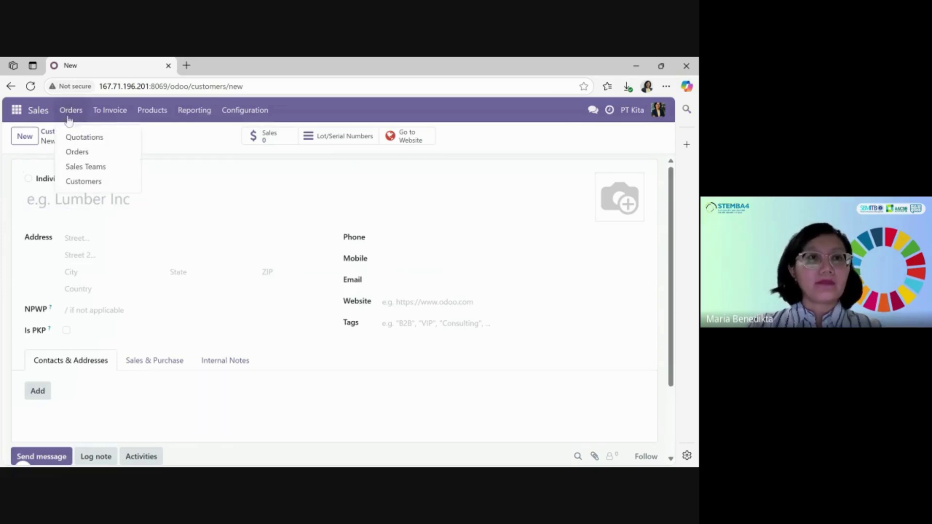
pyautogui.click(88, 182)
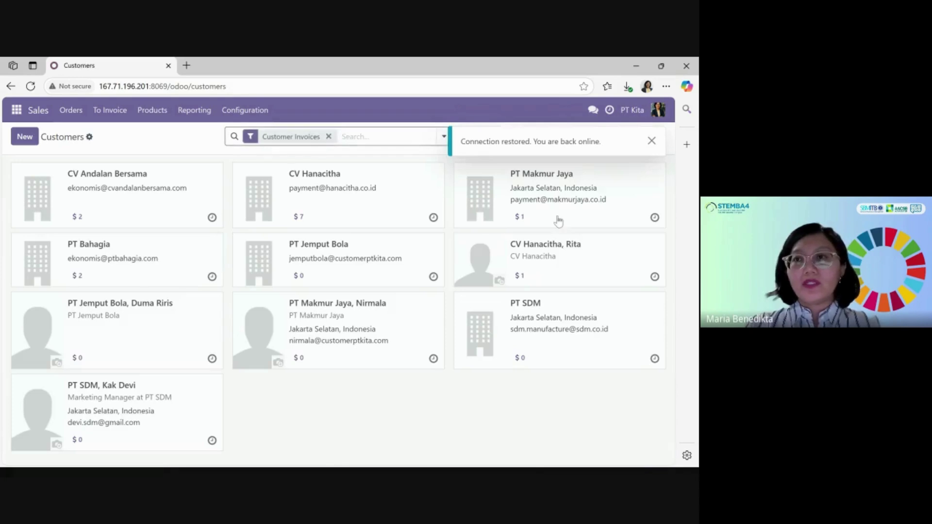
pyautogui.click(651, 142)
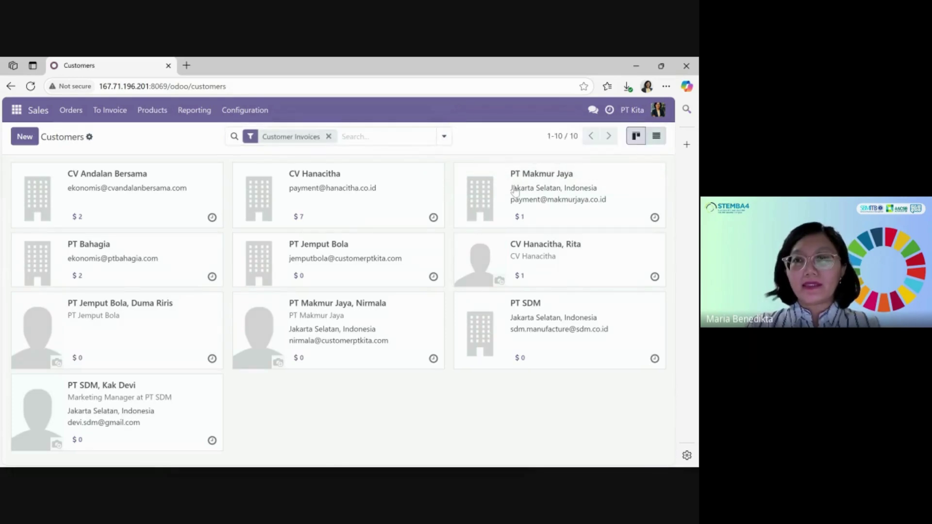
pyautogui.click(543, 178)
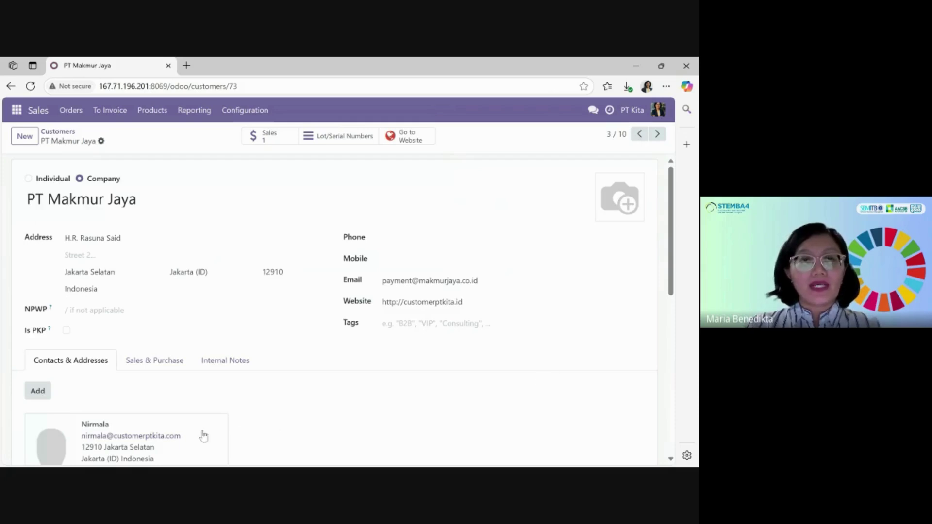
pyautogui.scroll(-1, 204, 437)
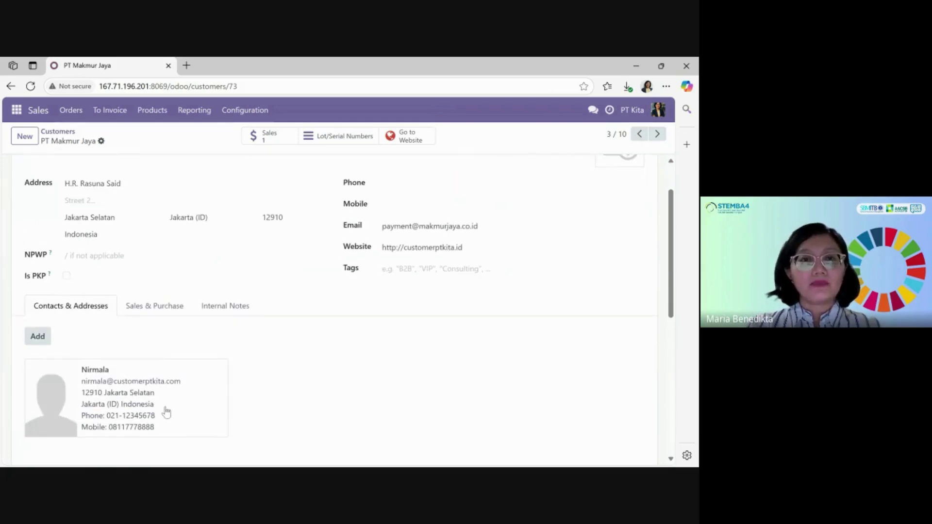
pyautogui.scroll(1, 339, 388)
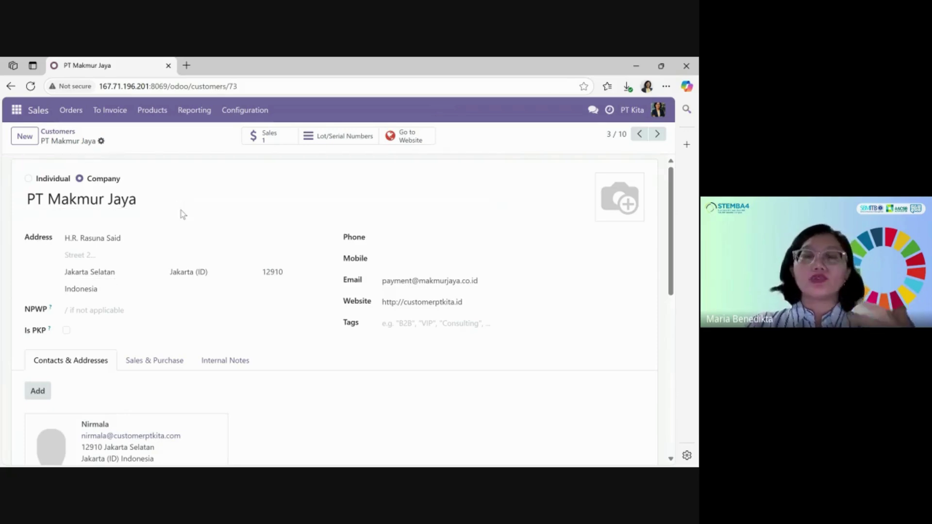
# List all quotations without the My Quotations filter and open the newest one for CV Hanacitha.
pyautogui.click(73, 113)
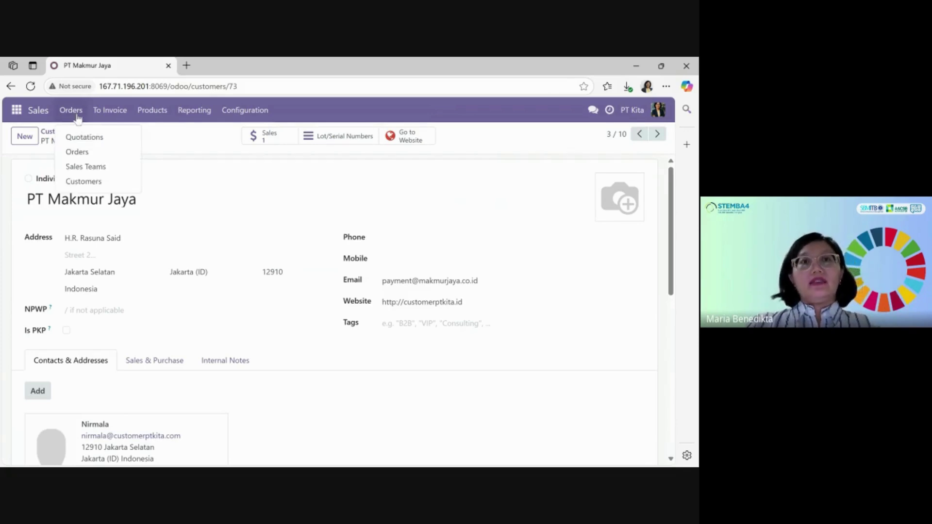
pyautogui.click(84, 137)
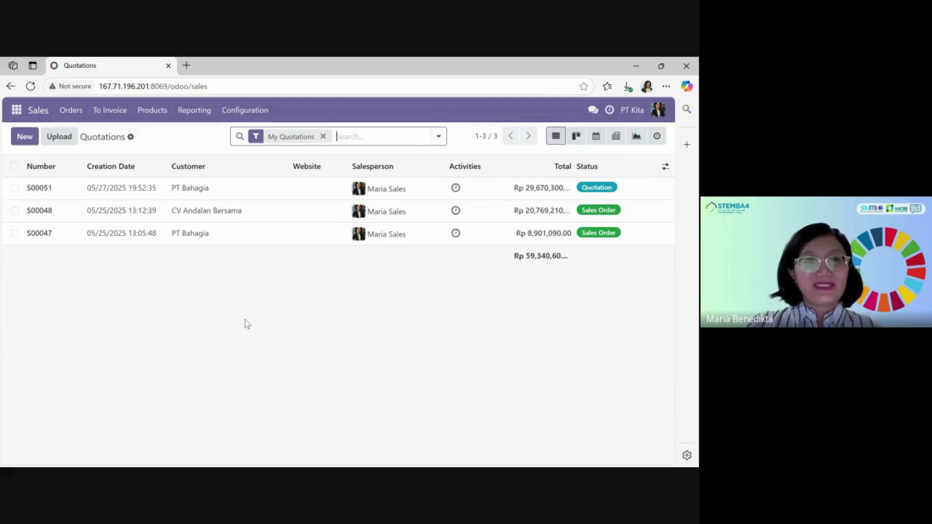
pyautogui.click(322, 137)
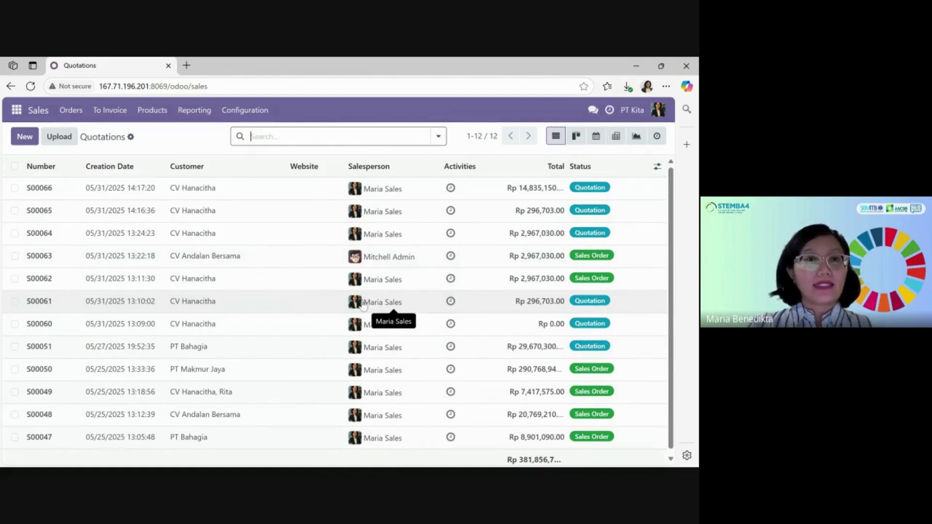
pyautogui.click(195, 189)
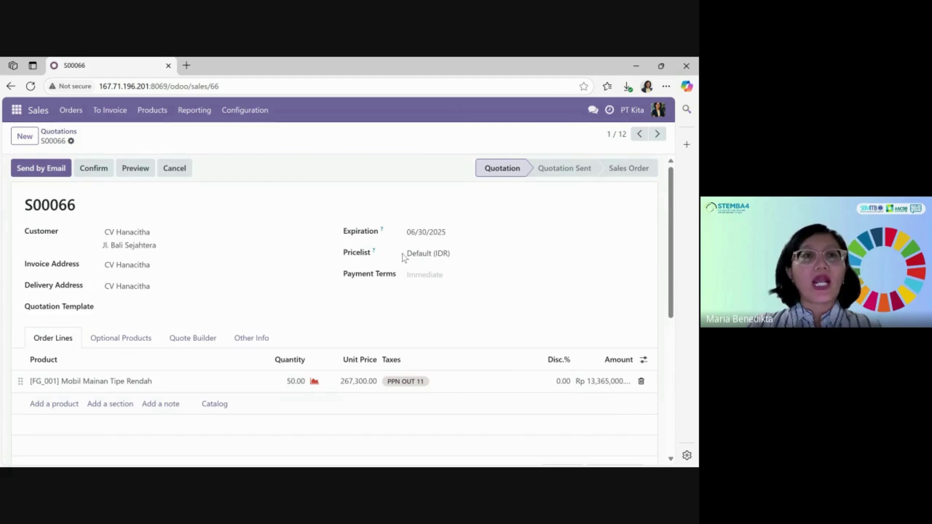
# Start a new quotation with PT Makmur Jaya as the customer.
pyautogui.click(25, 136)
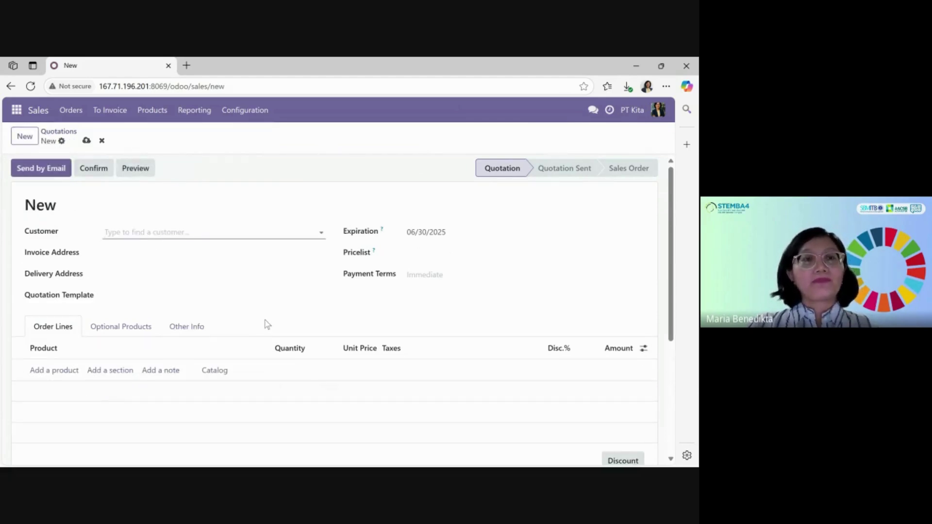
pyautogui.click(323, 233)
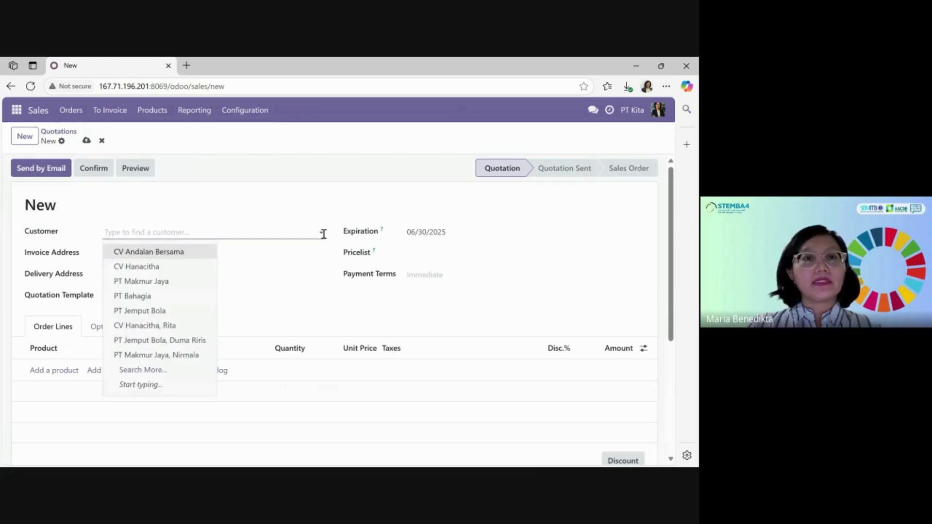
pyautogui.click(190, 282)
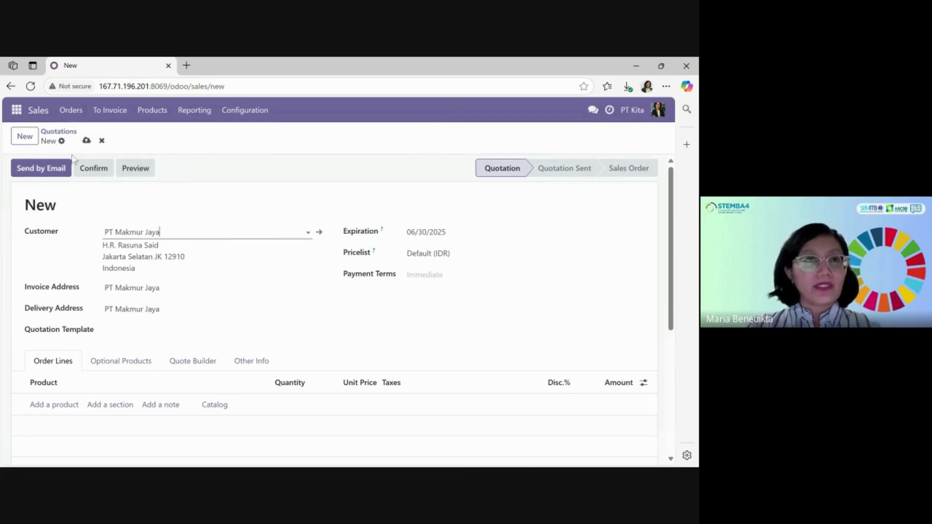
# Leave the quotation form and open PT Makmur Jaya's order from the list of sales orders.
pyautogui.click(17, 110)
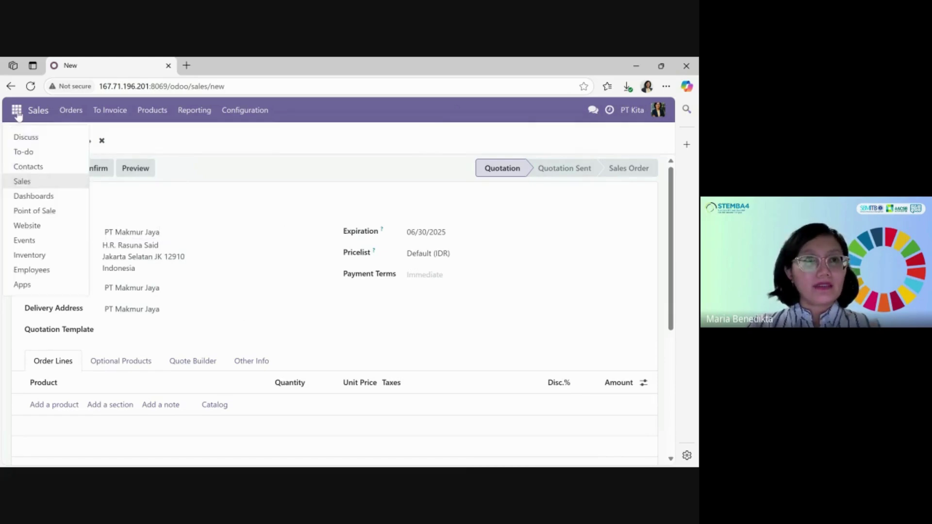
pyautogui.click(33, 182)
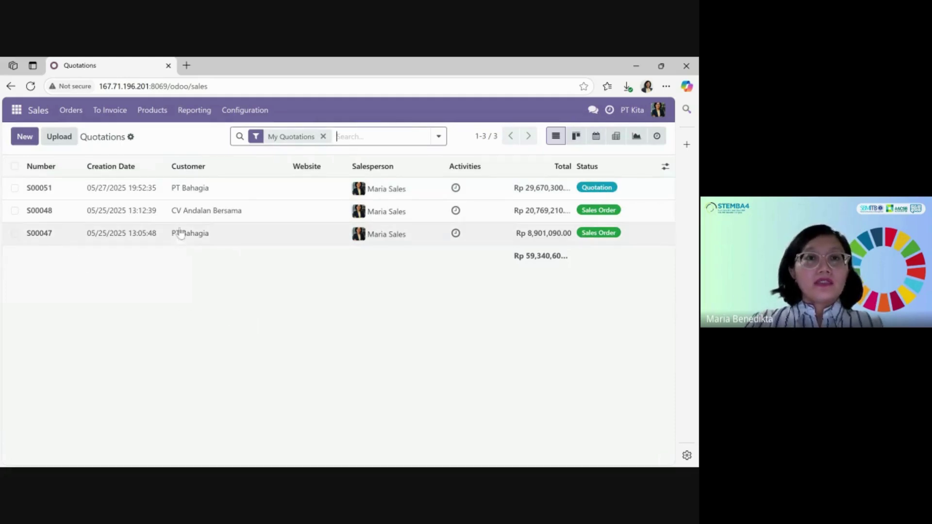
pyautogui.click(73, 112)
pyautogui.click(90, 152)
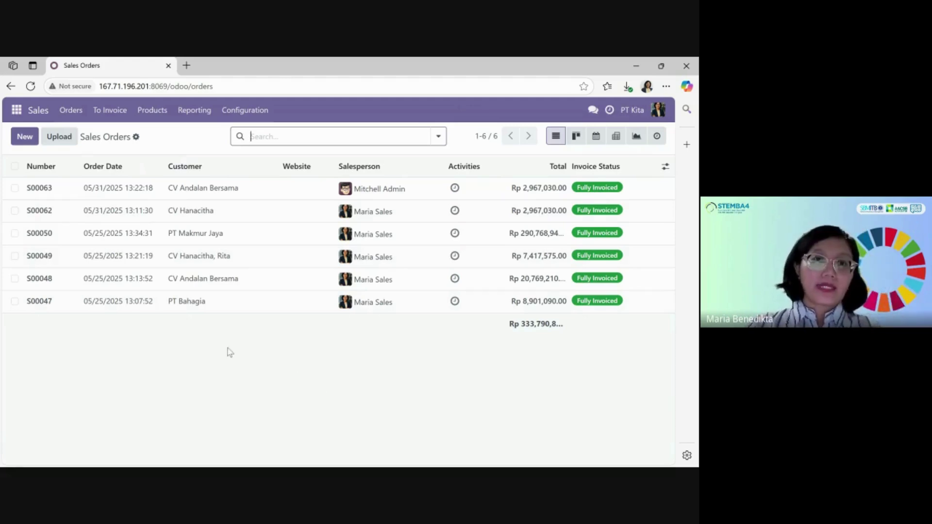
pyautogui.click(216, 235)
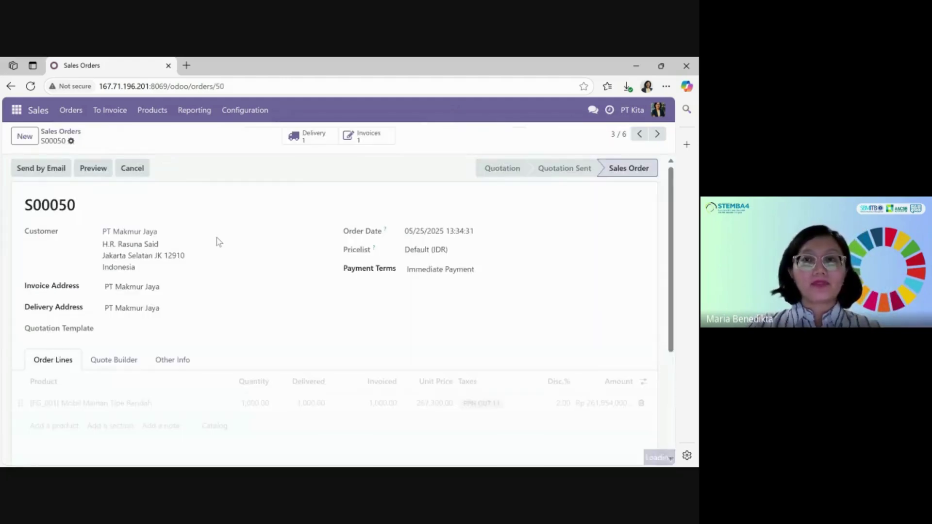
# Preview PT Makmur Jaya's sales order as the customer sees it and examine its products, taxes, totals and payment terms.
pyautogui.click(97, 171)
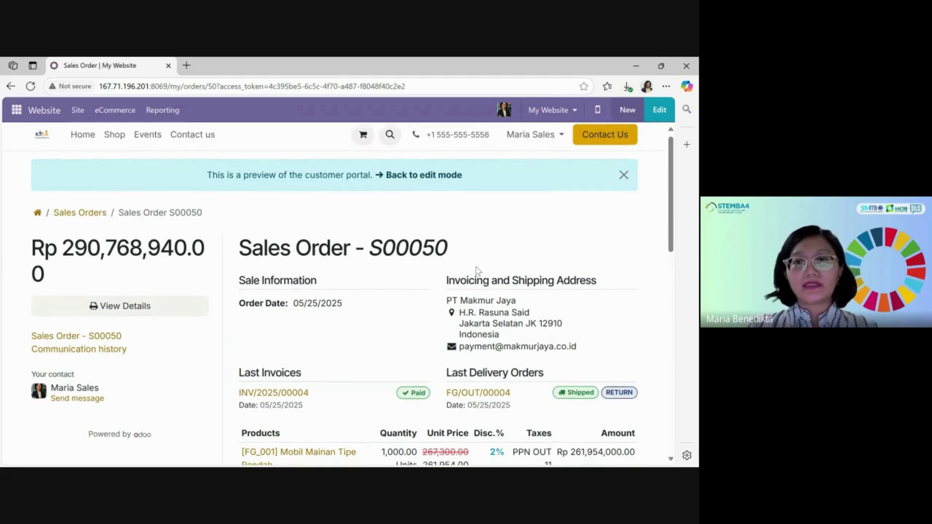
pyautogui.scroll(-2, 476, 267)
pyautogui.scroll(-1, 416, 282)
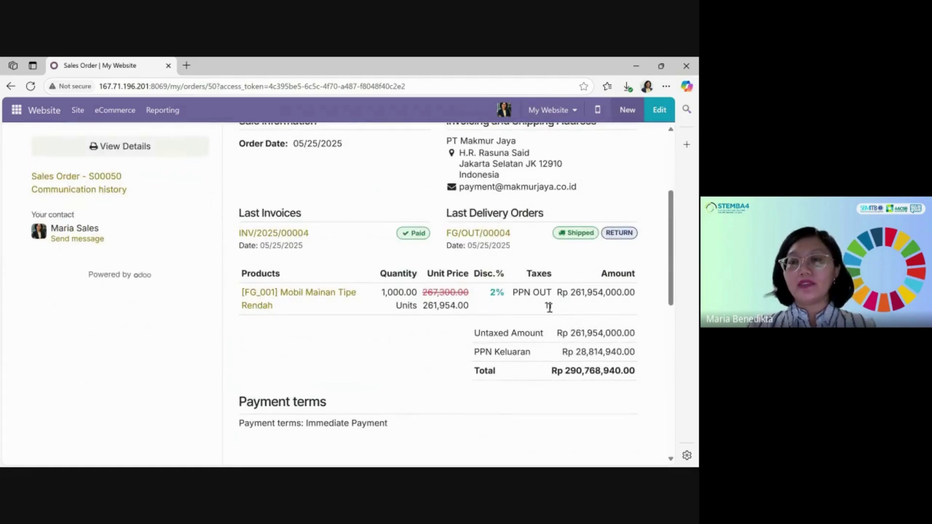
pyautogui.scroll(-1, 549, 307)
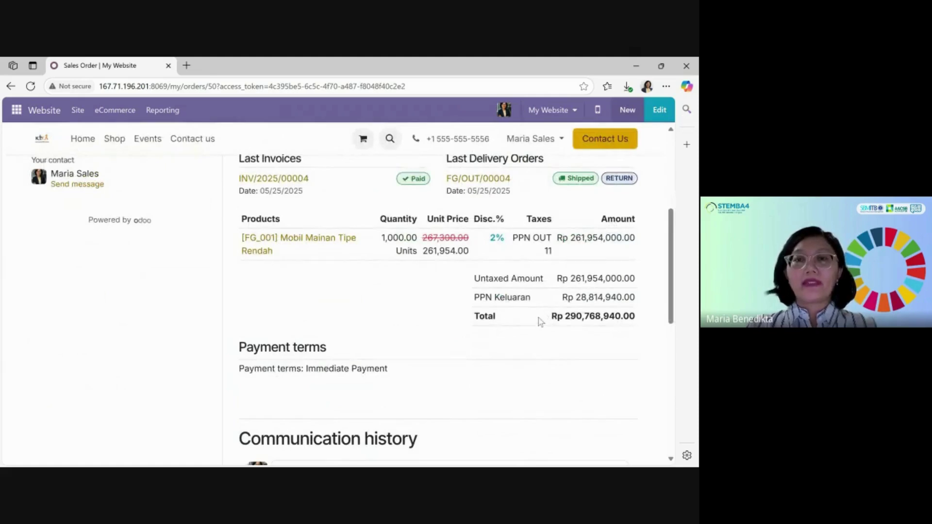
pyautogui.scroll(-1, 539, 319)
pyautogui.scroll(3, 561, 319)
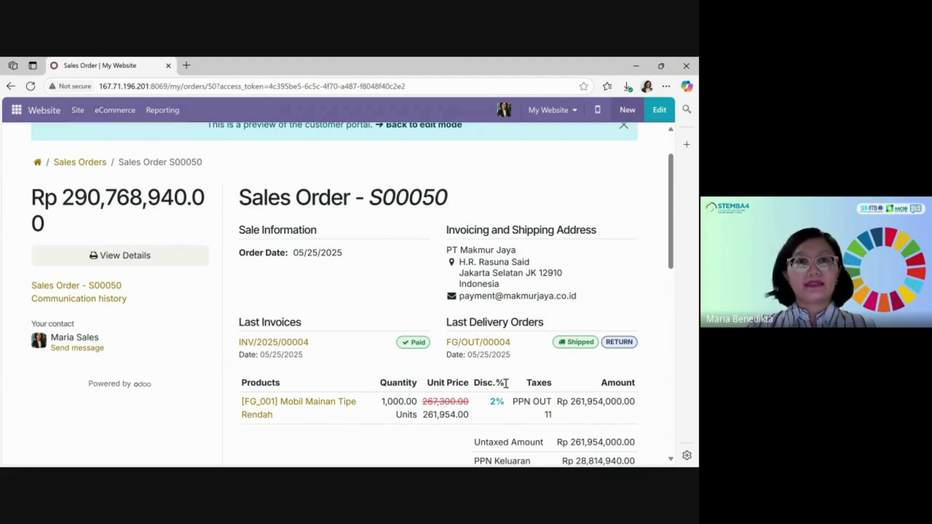
pyautogui.scroll(1, 218, 301)
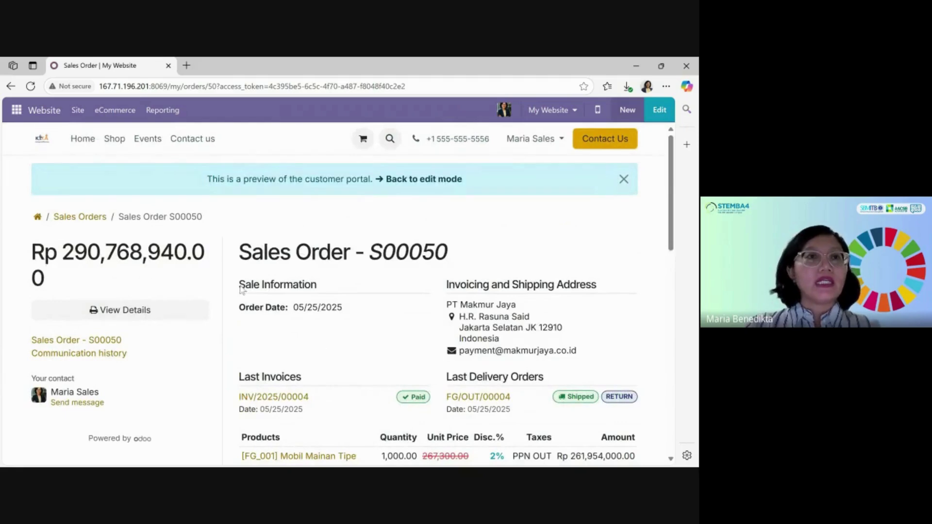
# Go back to the Sales app and check the list of orders to invoice.
pyautogui.click(16, 110)
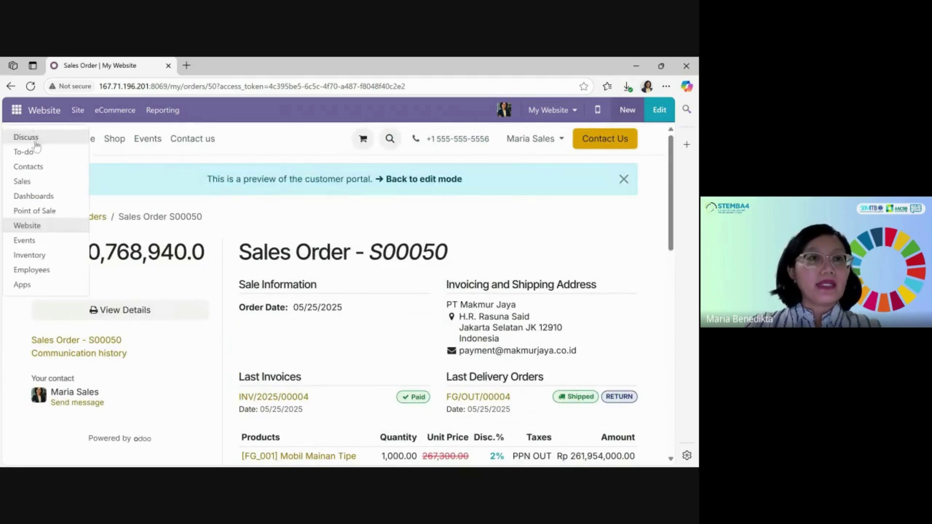
pyautogui.click(36, 180)
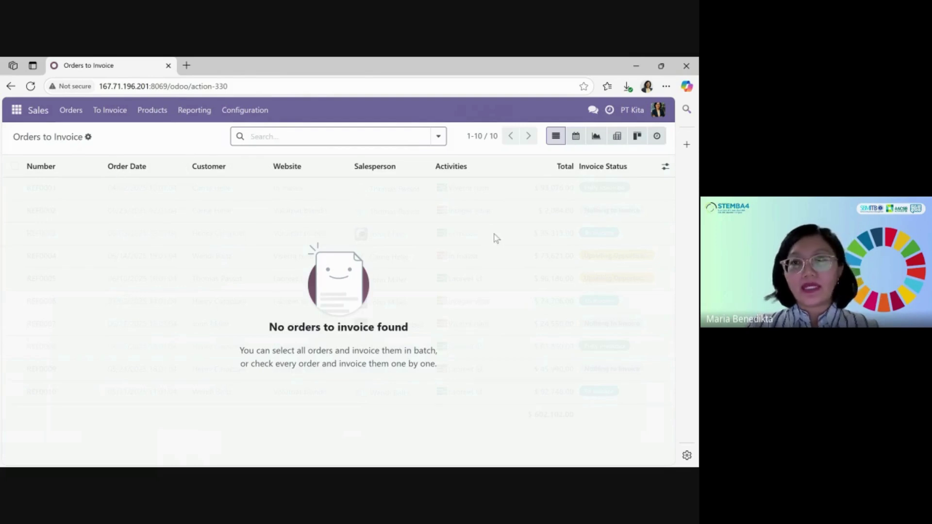
pyautogui.click(110, 111)
pyautogui.click(114, 141)
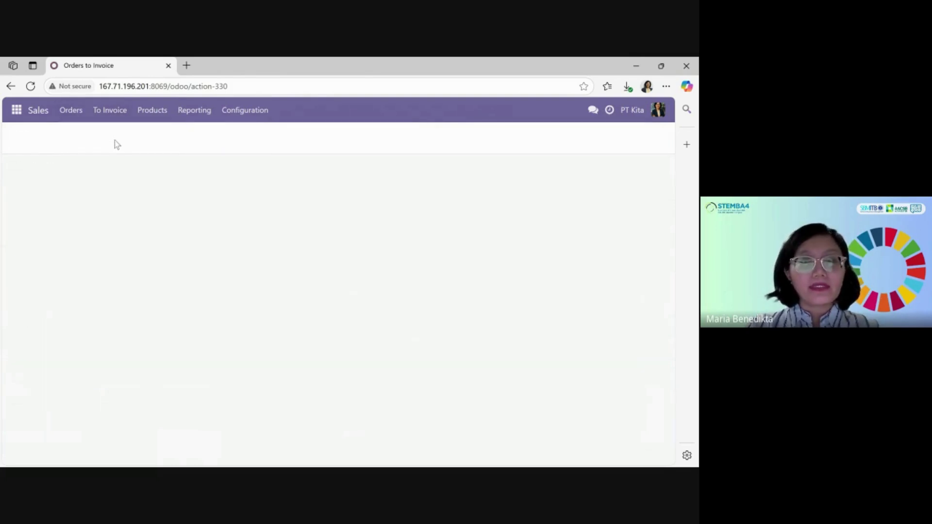
# Return to the sales orders and reopen PT Makmur Jaya's order to review its delivered and invoiced quantities.
pyautogui.click(43, 115)
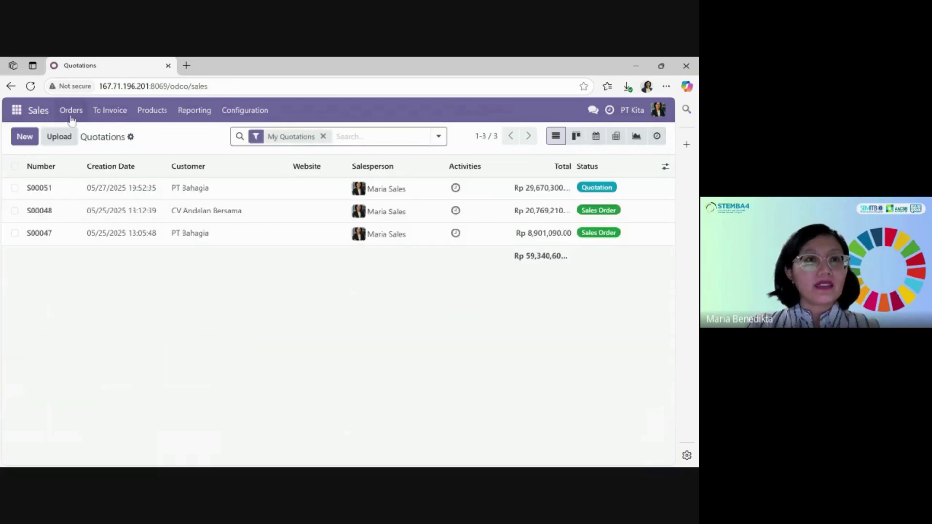
pyautogui.click(72, 112)
pyautogui.click(92, 153)
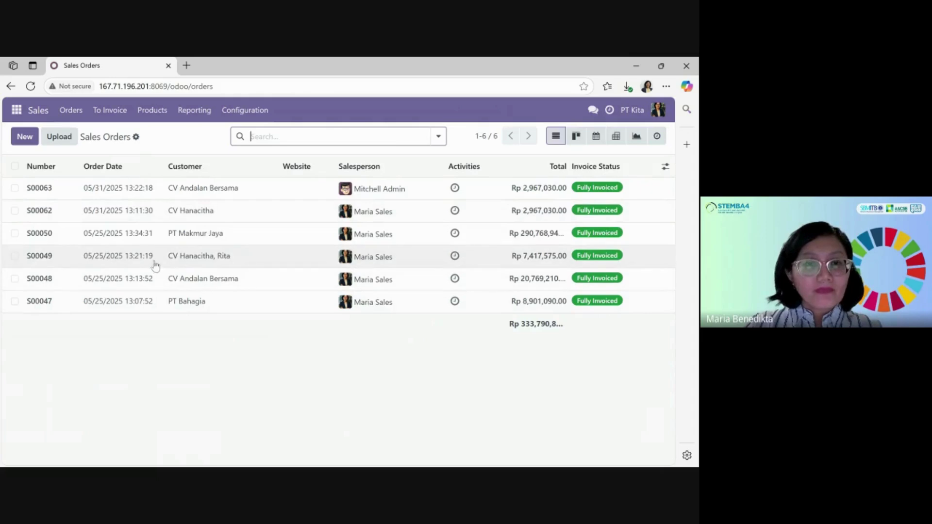
pyautogui.click(122, 239)
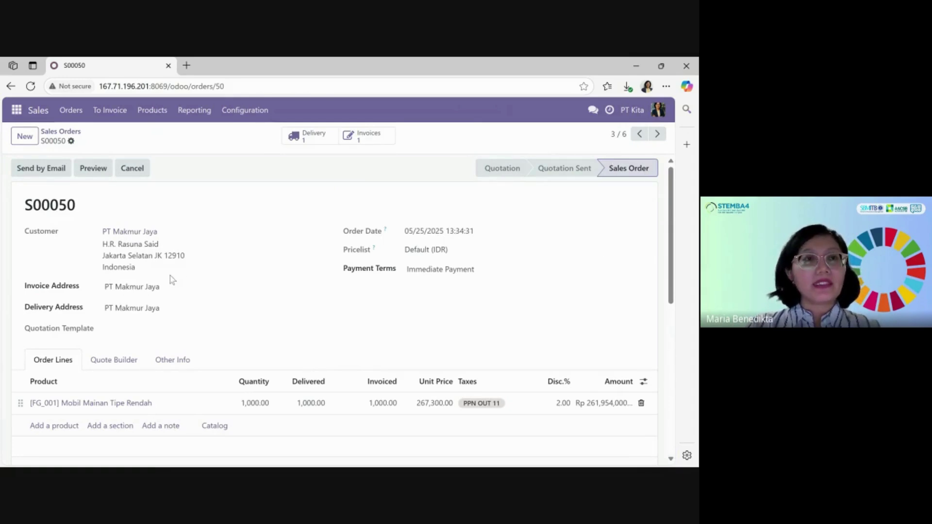
# Check the list of orders to upsell.
pyautogui.click(121, 115)
pyautogui.click(142, 153)
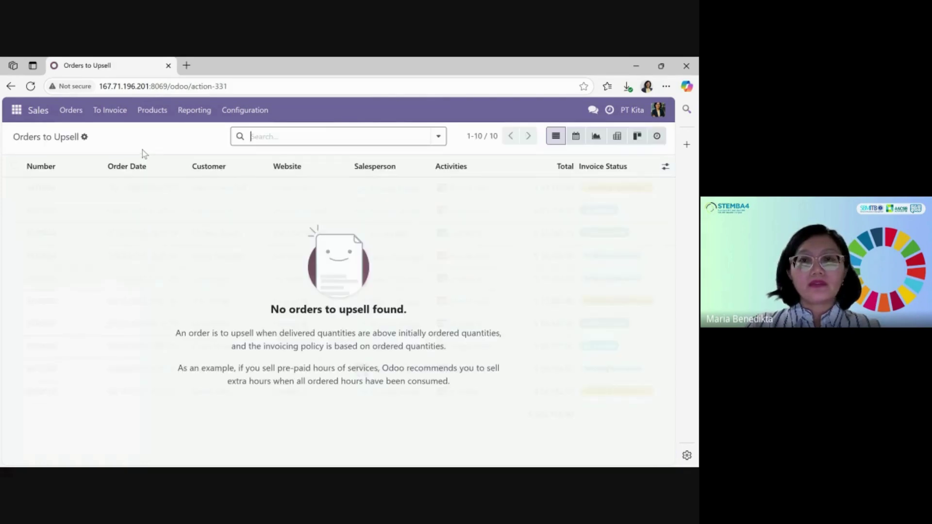
# Check the list of orders to invoice, filter it by My Orders, and reload the page.
pyautogui.click(116, 112)
pyautogui.click(135, 137)
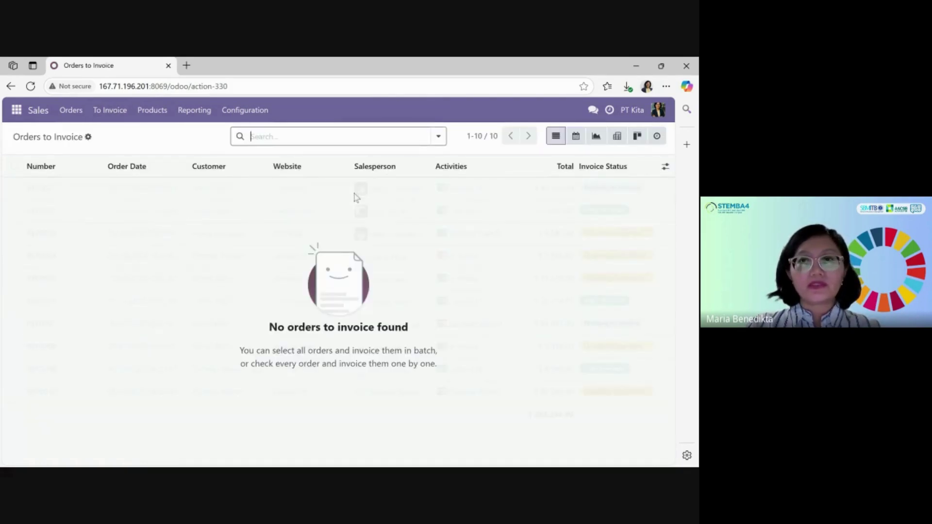
pyautogui.click(438, 137)
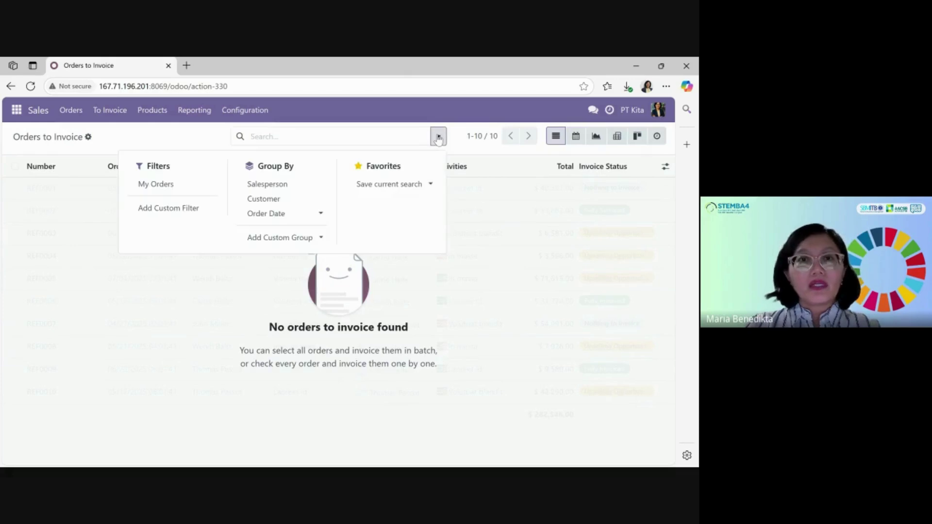
pyautogui.click(163, 187)
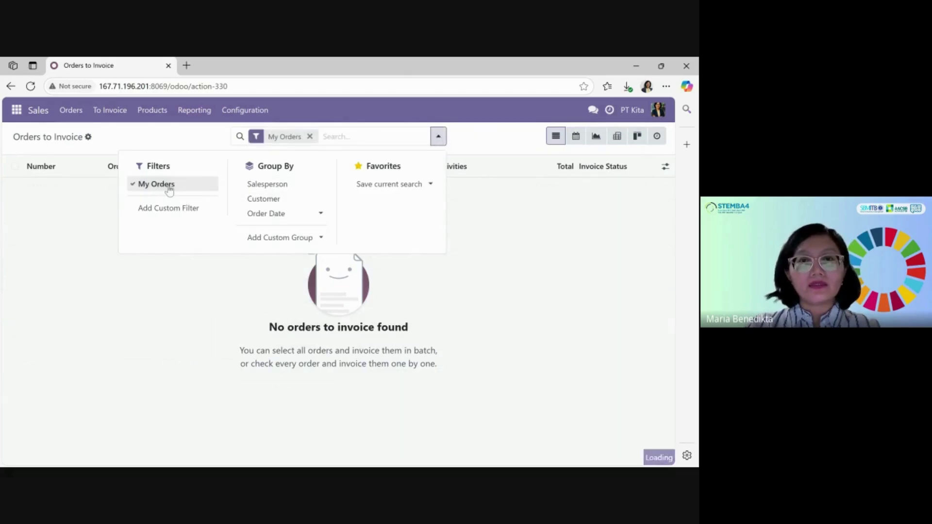
pyautogui.click(501, 279)
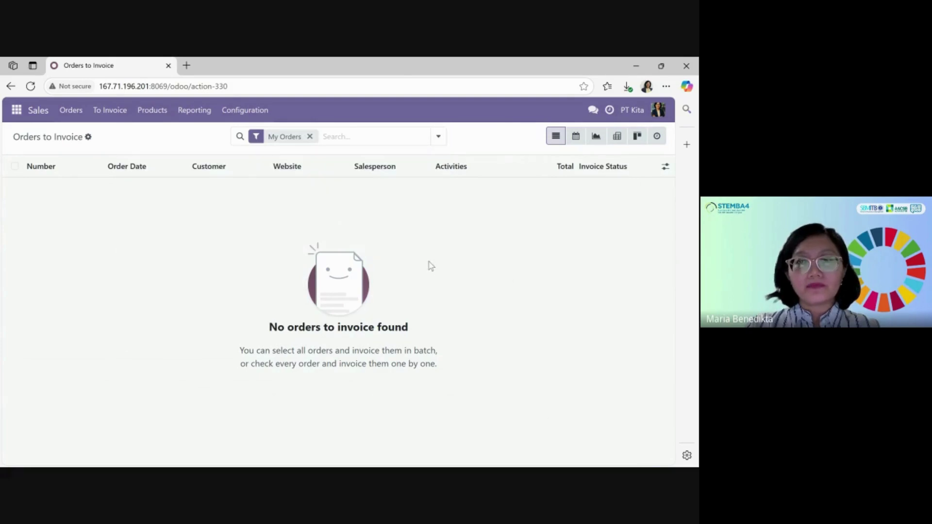
pyautogui.press('F5')
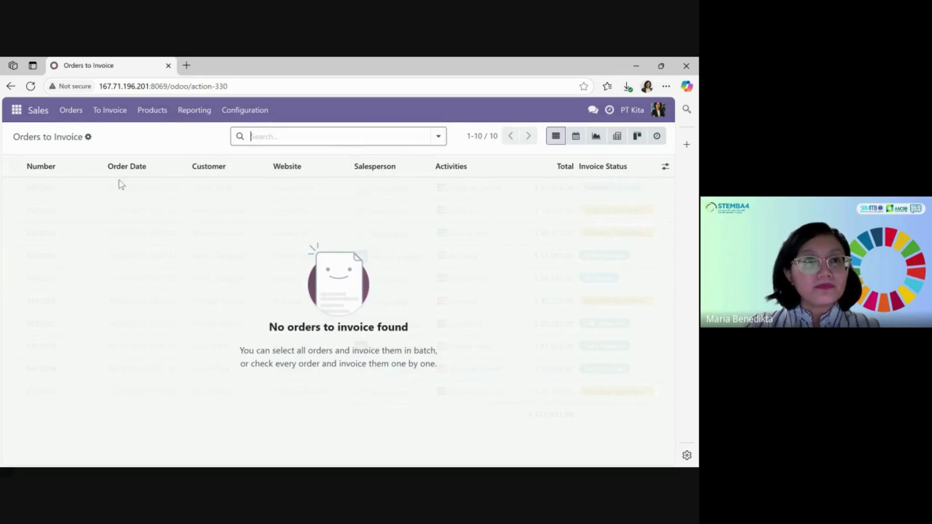
# Return to the quotations and open CV Andalan Bersama's order to review its delivered and invoiced quantities and down payment.
pyautogui.click(45, 118)
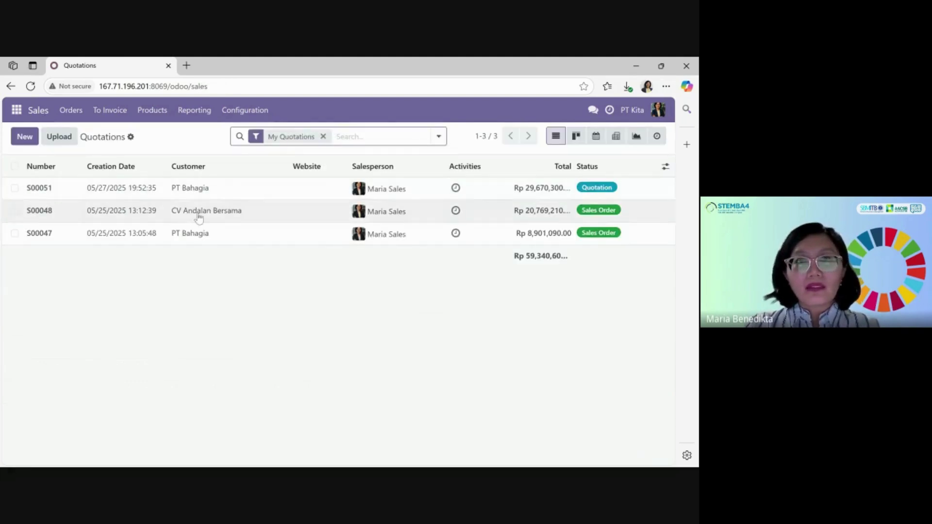
pyautogui.click(214, 213)
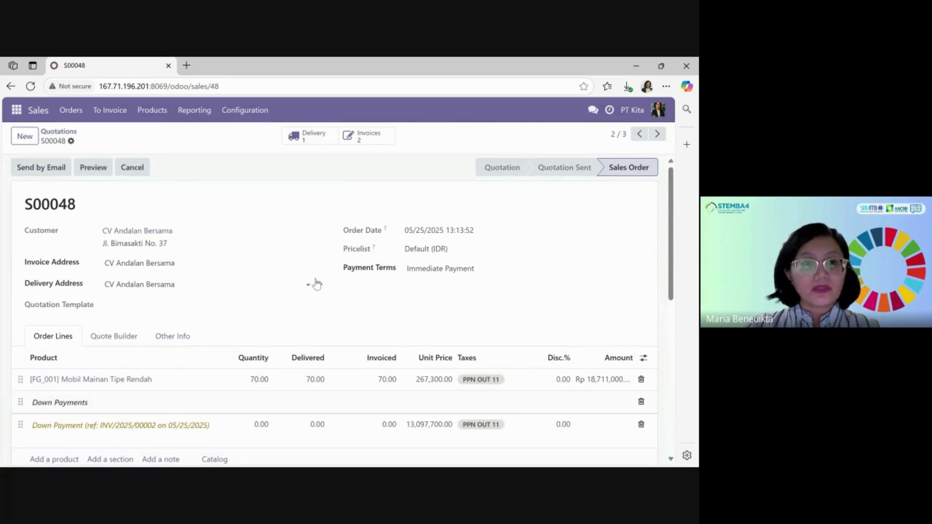
pyautogui.scroll(-3, 321, 284)
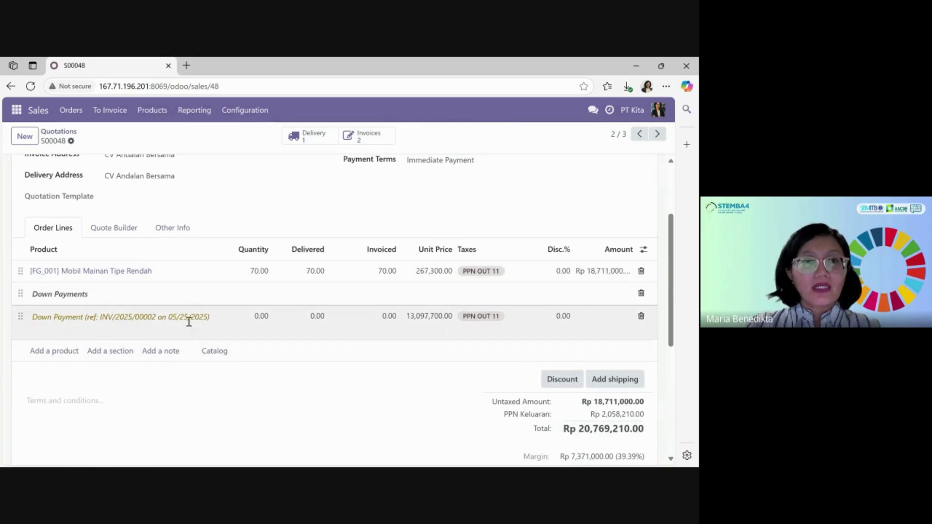
pyautogui.scroll(3, 179, 311)
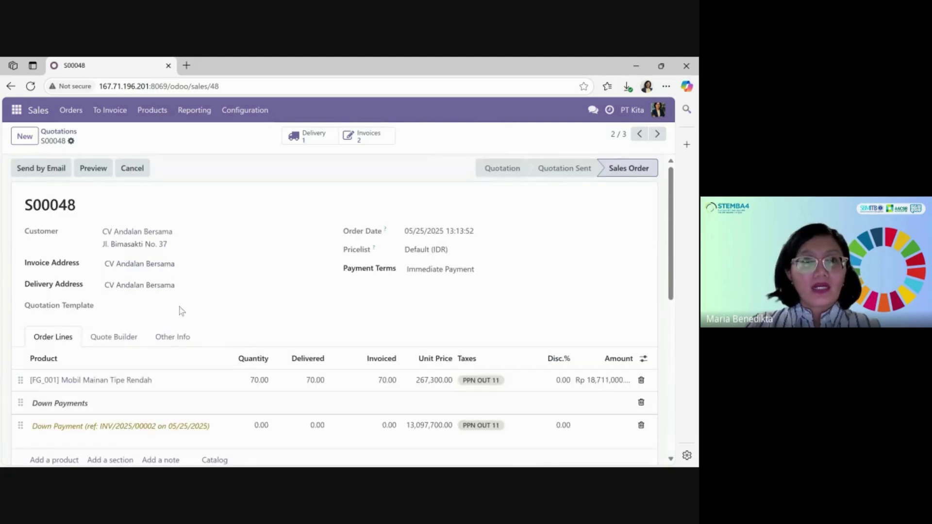
# Go back to the orders to invoice and try to show them in the calendar view.
pyautogui.click(110, 110)
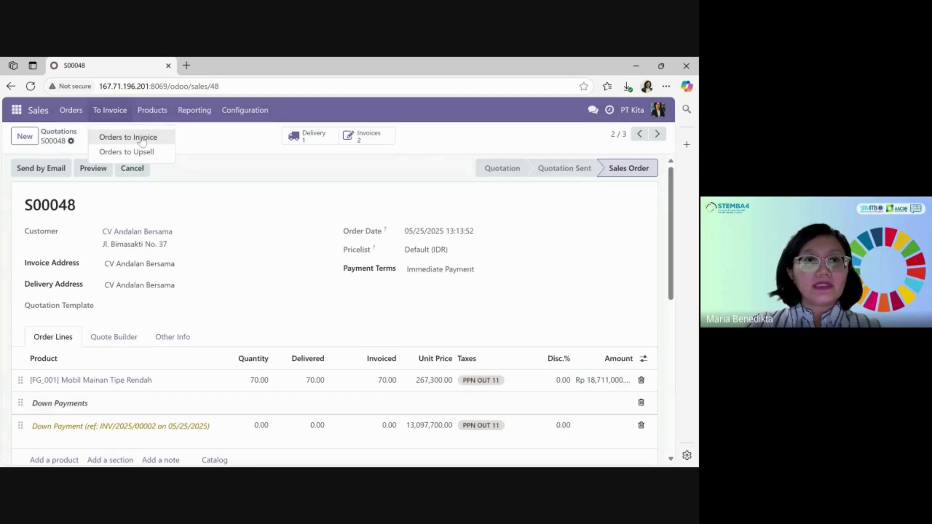
pyautogui.click(129, 136)
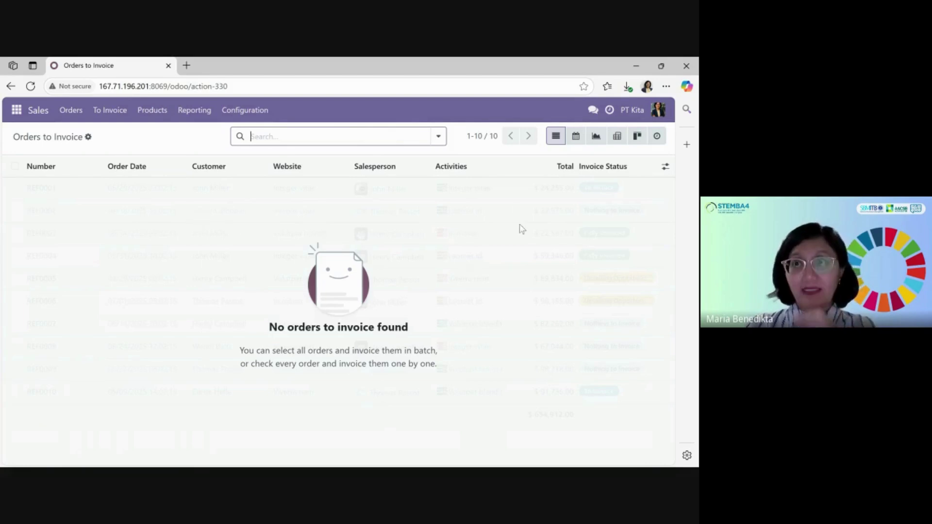
pyautogui.click(575, 137)
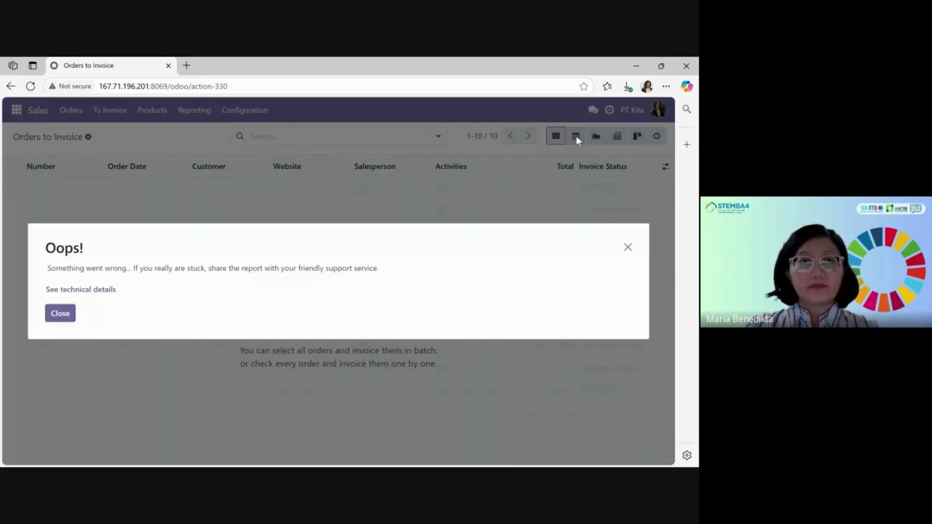
pyautogui.click(627, 247)
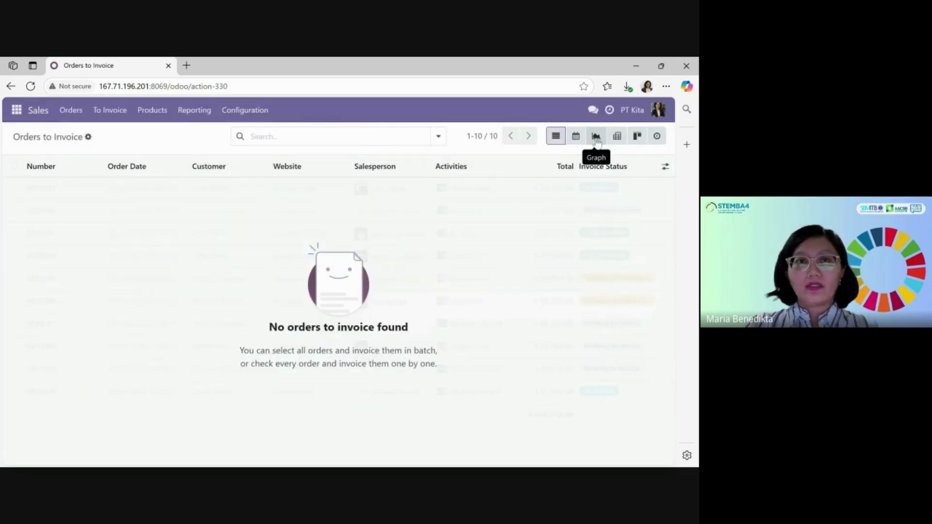
# Open PT Makmur Jaya's record from the customer list and review its contact details and change history.
pyautogui.click(76, 112)
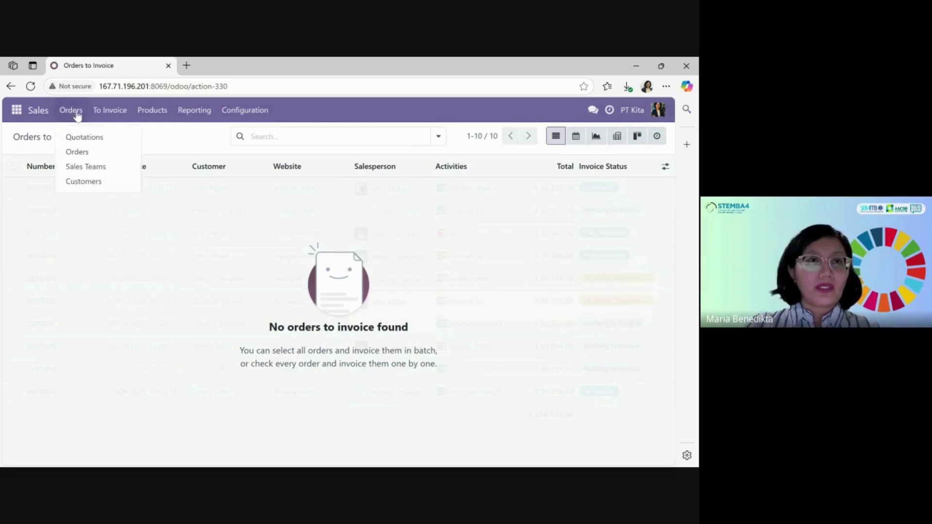
pyautogui.click(91, 183)
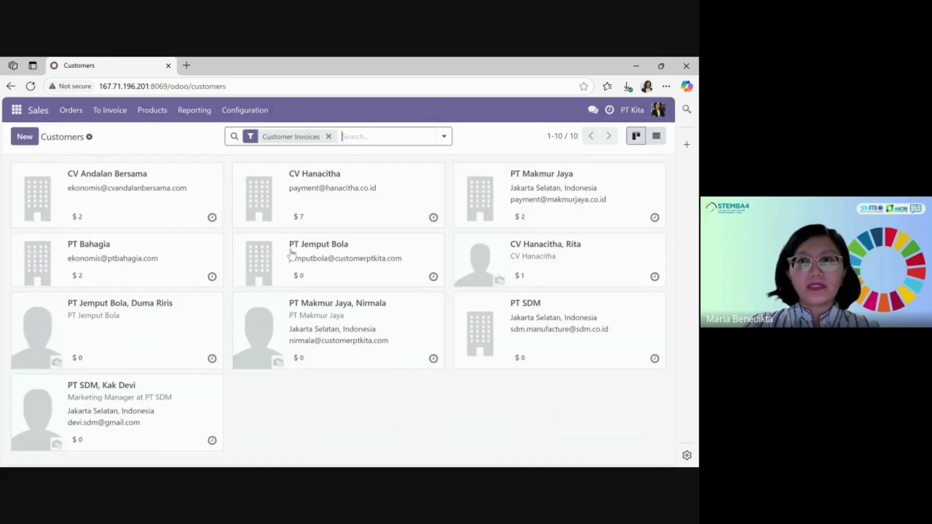
pyautogui.click(553, 178)
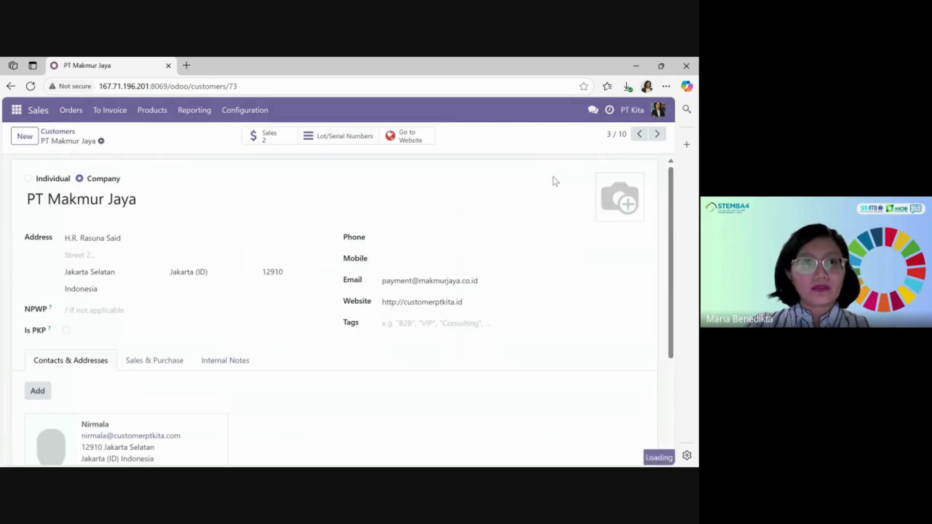
pyautogui.scroll(-5, 325, 267)
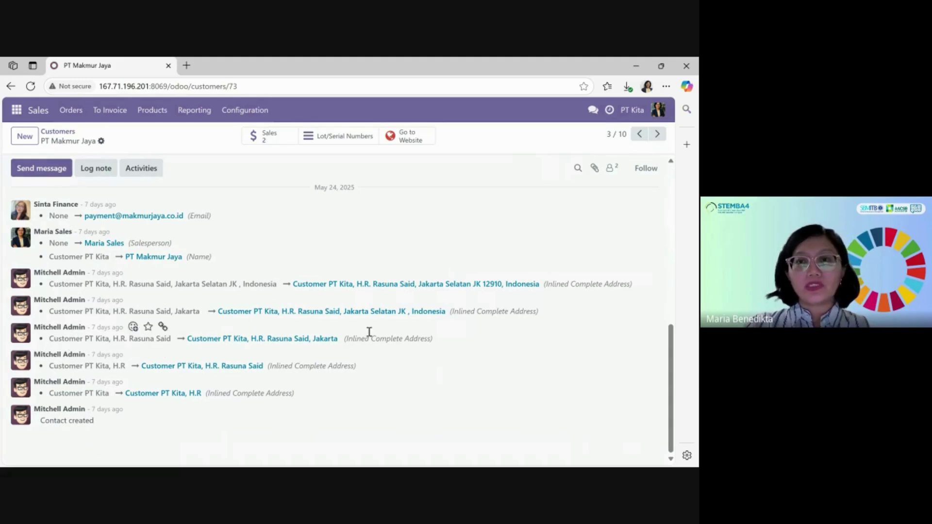
pyautogui.scroll(10, 369, 334)
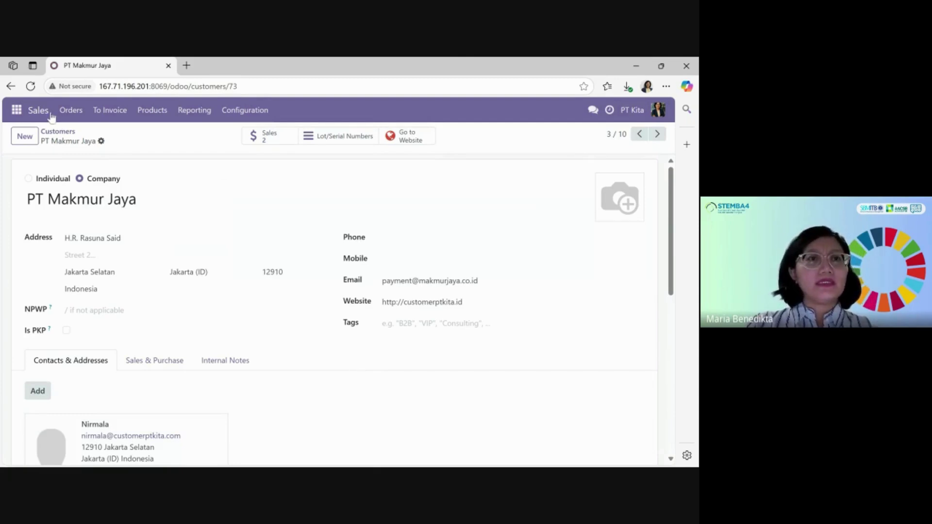
# Return to the quotations and open PT Bahagia's unconfirmed quotation to review its order lines.
pyautogui.click(70, 110)
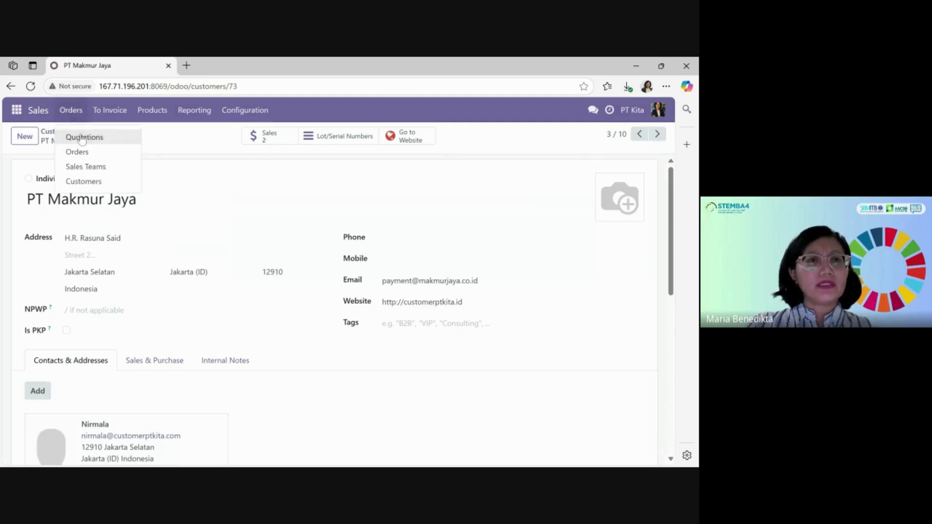
pyautogui.click(83, 136)
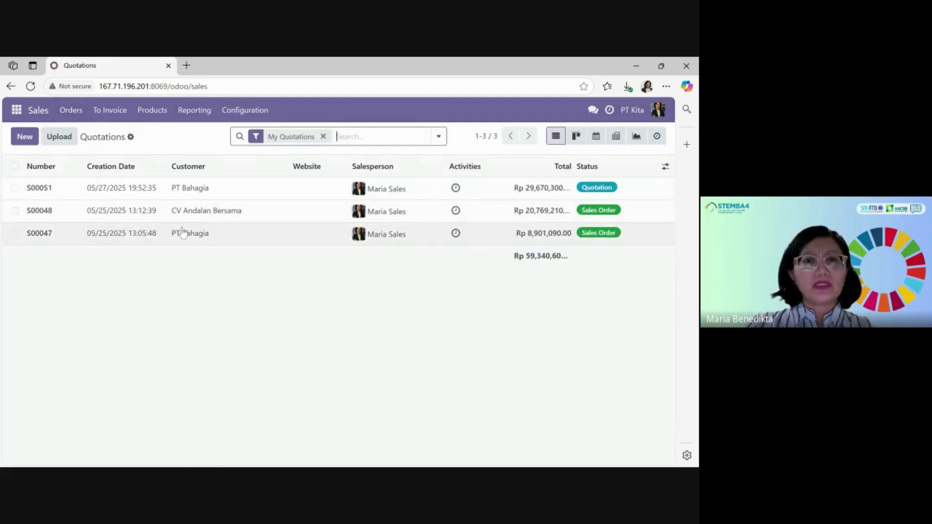
pyautogui.click(190, 187)
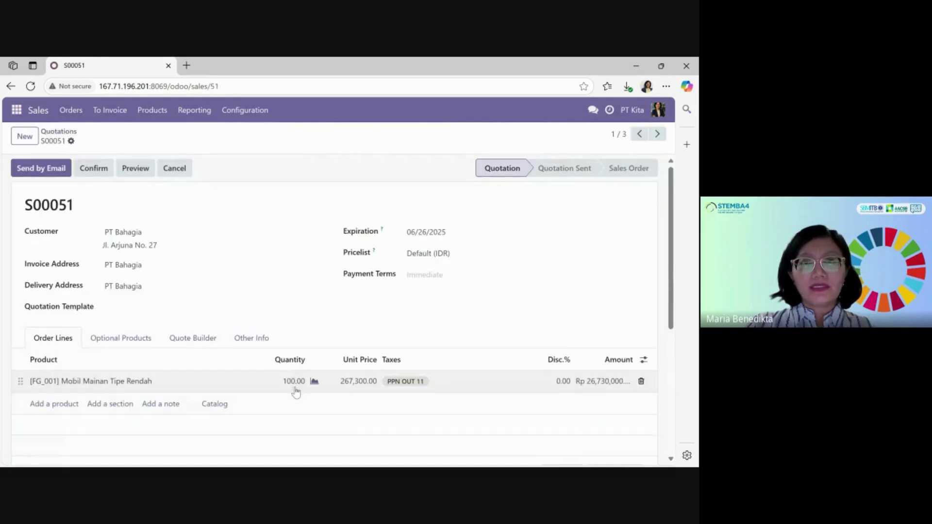
# Open CV Andalan Bersama's order dated 05/31/2025 from the sales orders and review its ordered, delivered and invoiced quantities.
pyautogui.click(71, 110)
pyautogui.click(78, 152)
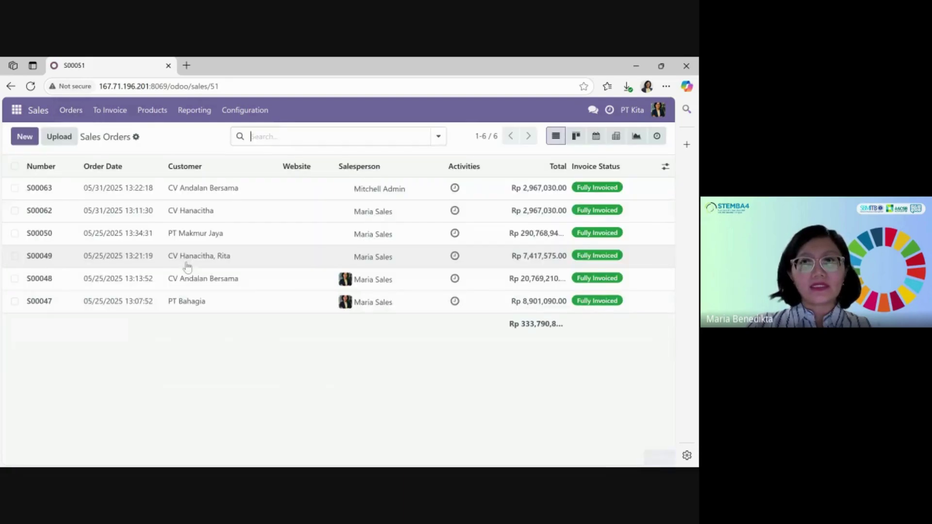
pyautogui.click(221, 188)
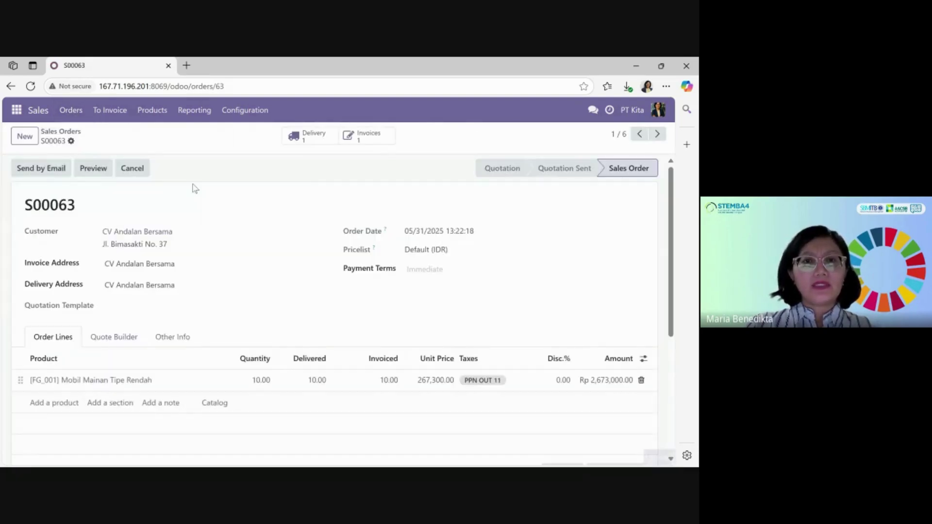
pyautogui.scroll(-2, 260, 294)
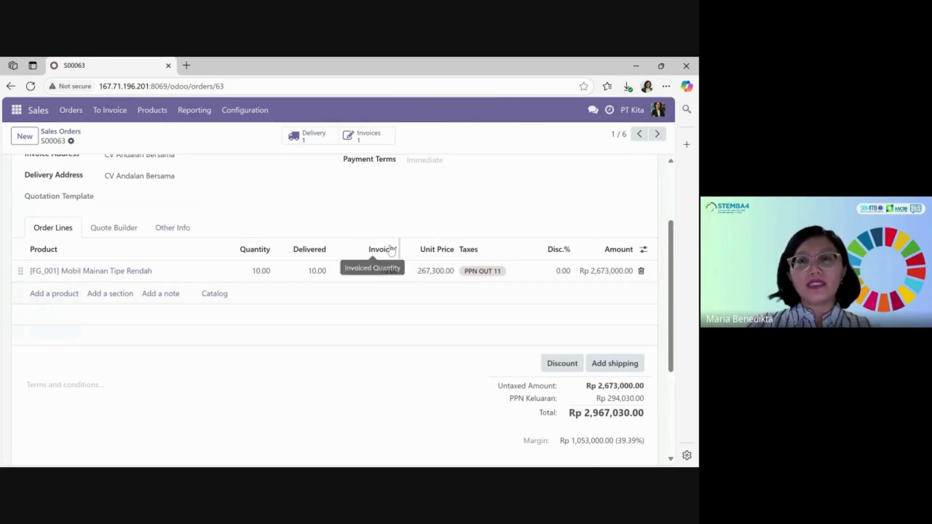
pyautogui.scroll(3, 310, 311)
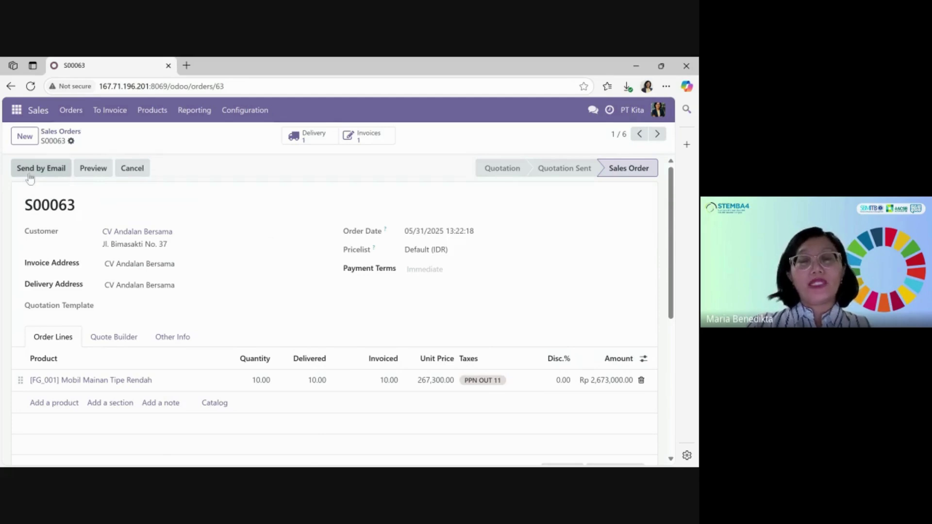
# Try to open the invoice linked to CV Andalan Bersama's sales order.
pyautogui.click(372, 138)
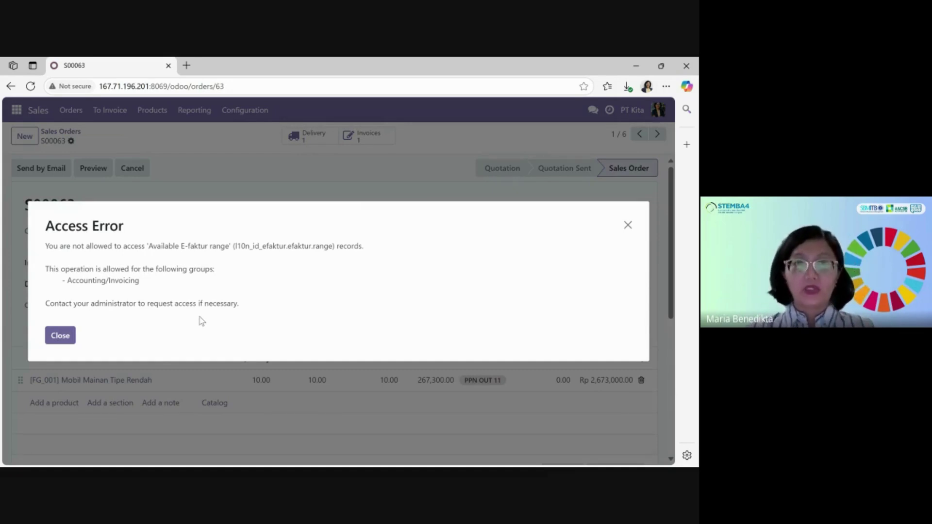
pyautogui.click(628, 225)
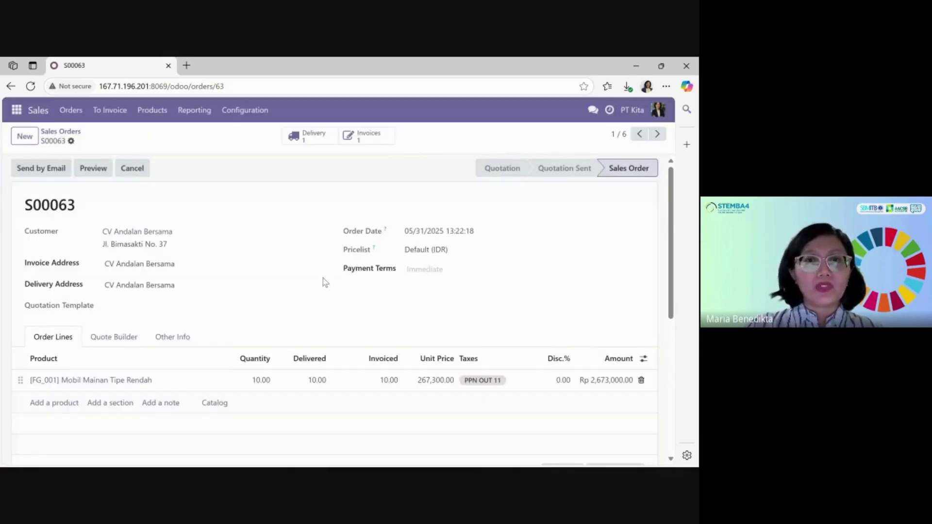
# Examine the sales order's customer details, product line, discount, tax, total and margin.
pyautogui.scroll(-2, 369, 289)
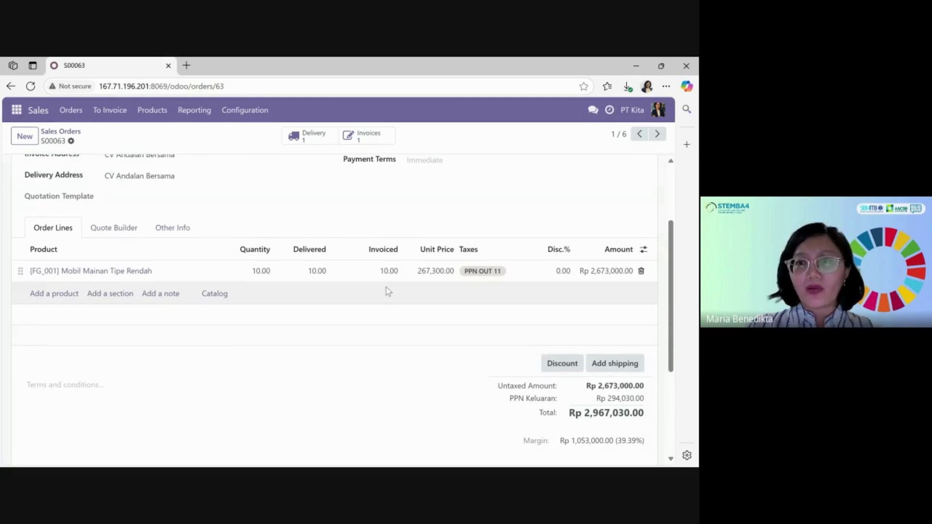
pyautogui.scroll(-1, 387, 290)
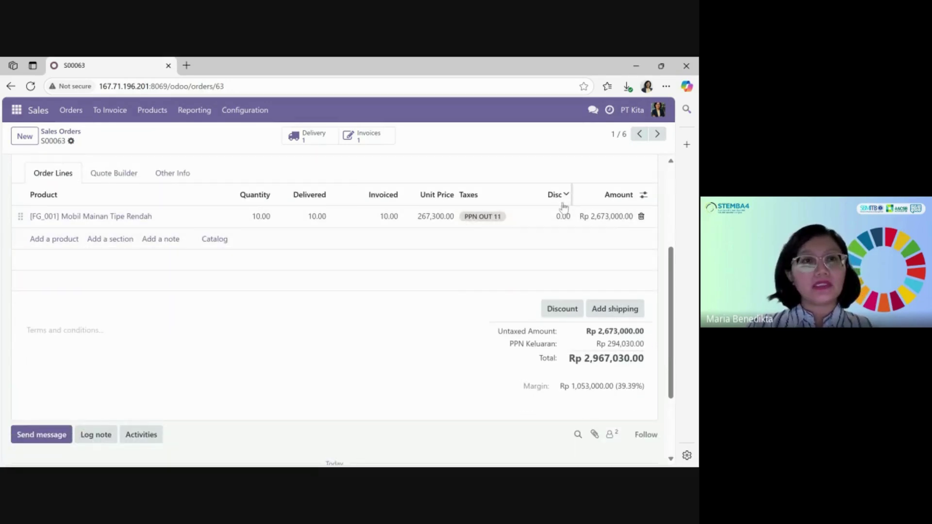
pyautogui.scroll(3, 187, 249)
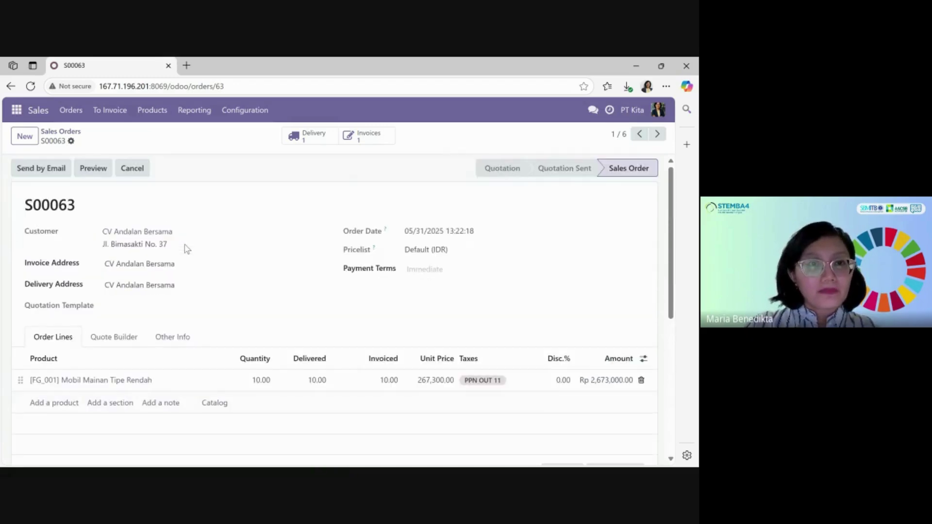
pyautogui.scroll(-2, 411, 298)
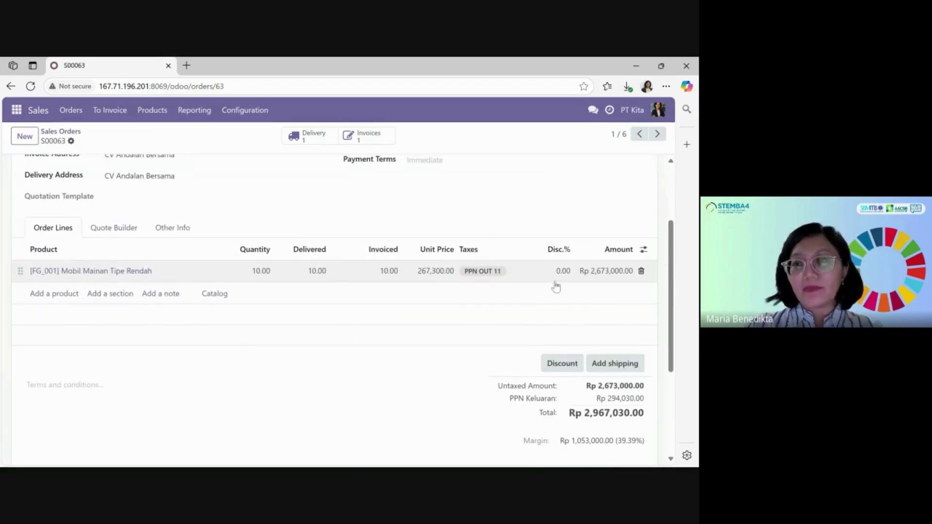
pyautogui.scroll(-1, 528, 304)
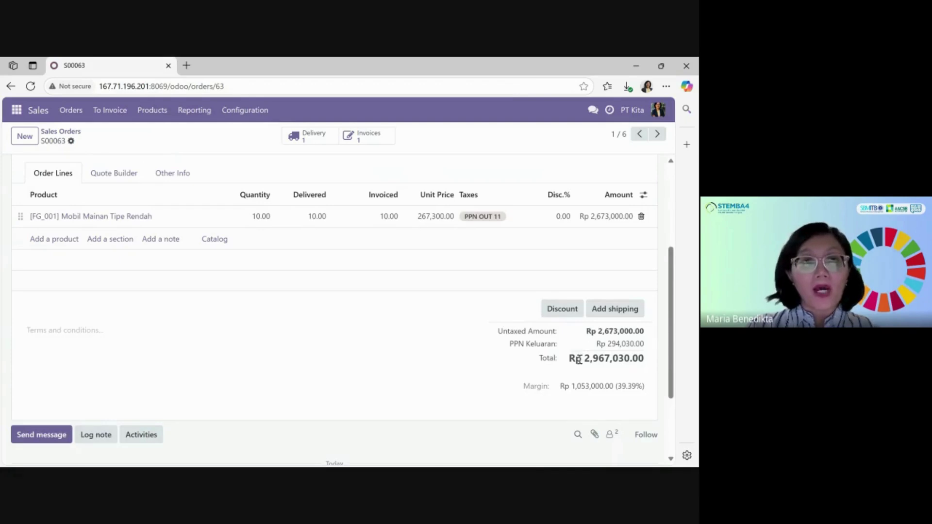
pyautogui.scroll(2, 466, 354)
pyautogui.scroll(-1, 404, 383)
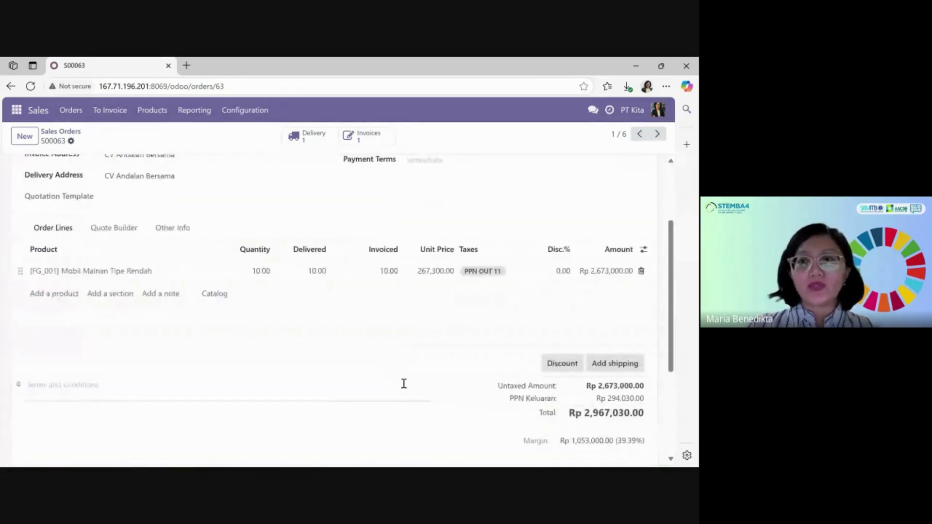
pyautogui.scroll(2, 417, 381)
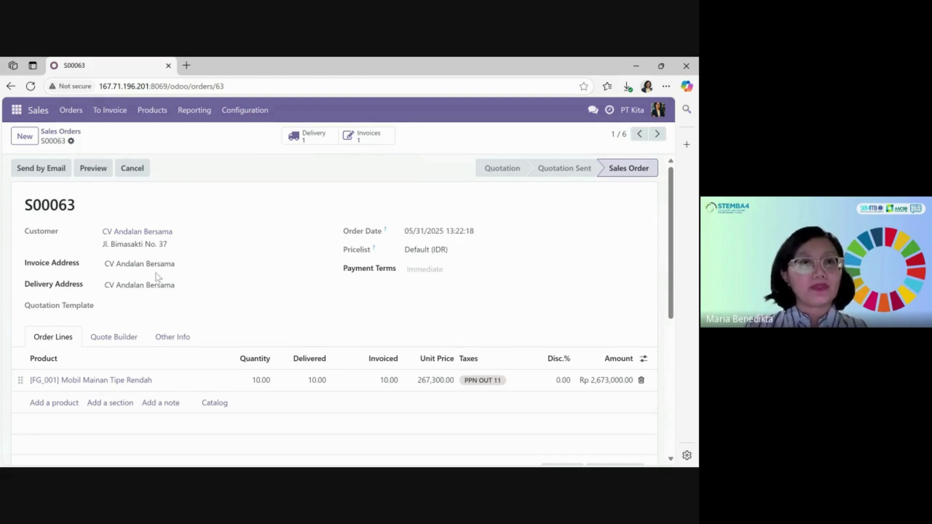
# Open the Mobil Mainan Tipe Rendah product and review its price, taxes, cost, category and image.
pyautogui.click(152, 110)
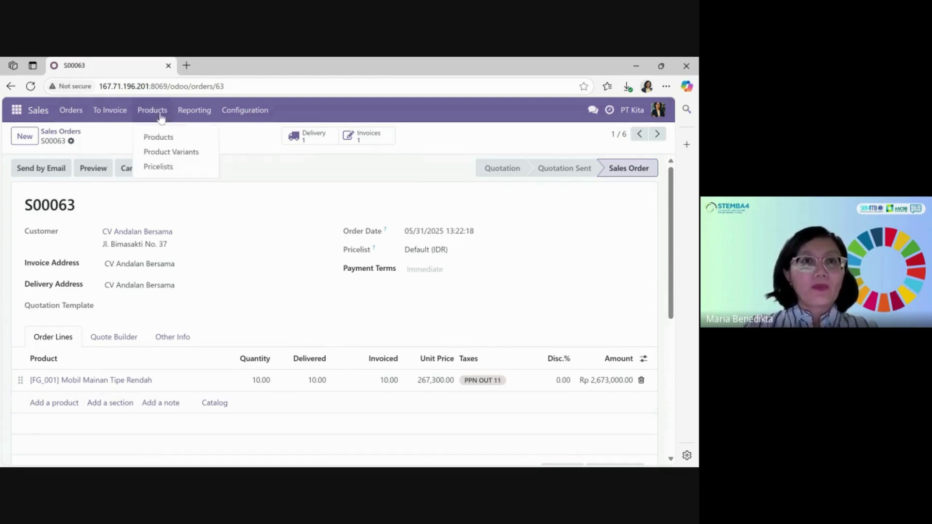
pyautogui.click(156, 135)
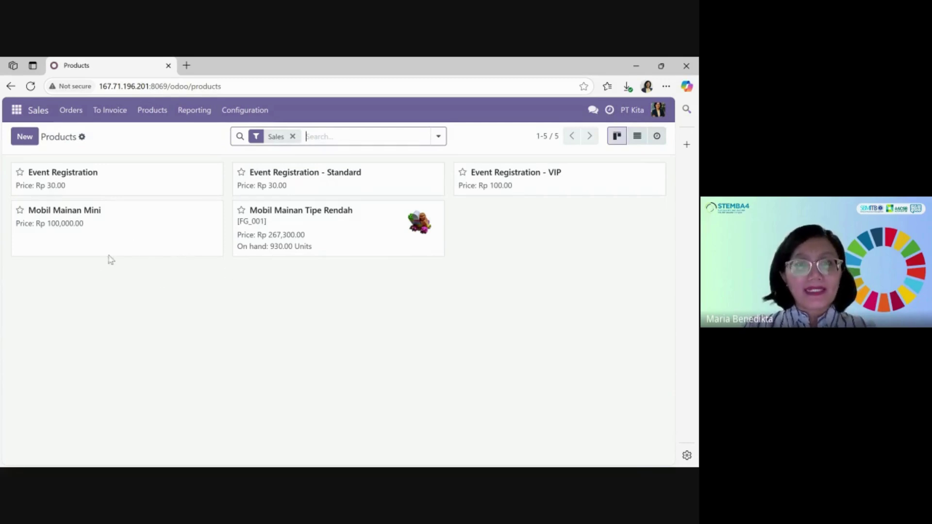
pyautogui.click(324, 216)
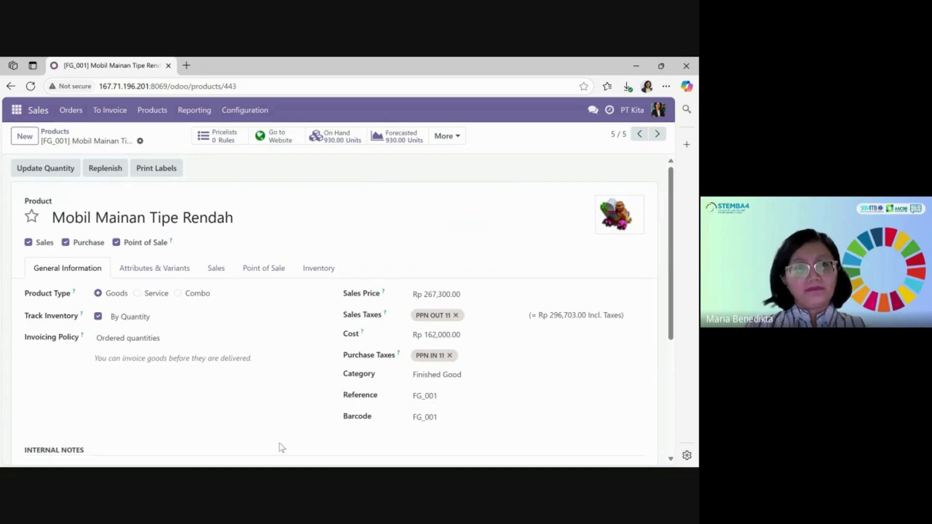
pyautogui.moveTo(614, 226)
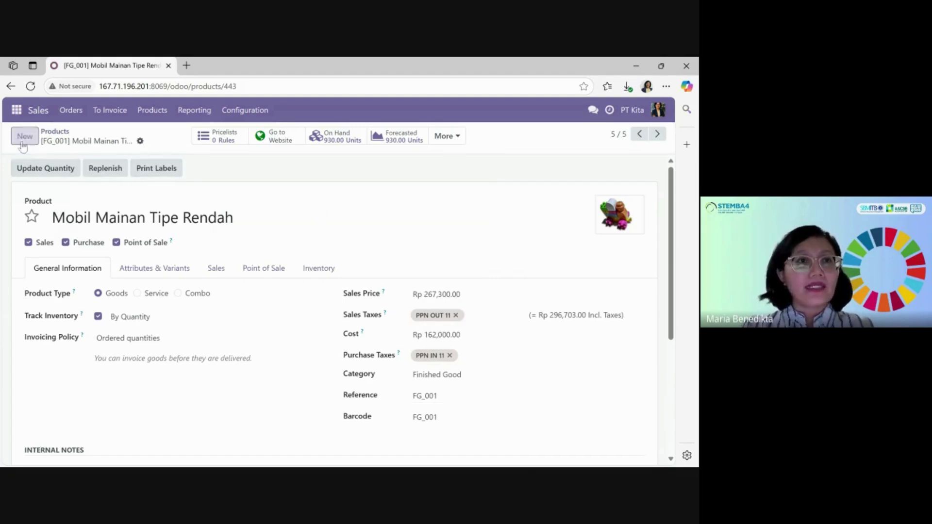
# Return to the product list and review the available filter and grouping options without changing the Sales filter.
pyautogui.click(151, 110)
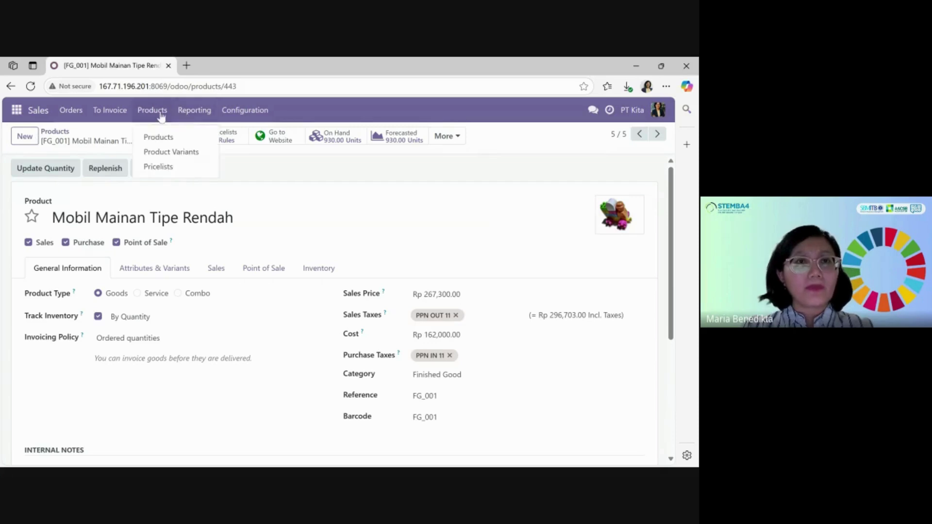
pyautogui.click(169, 134)
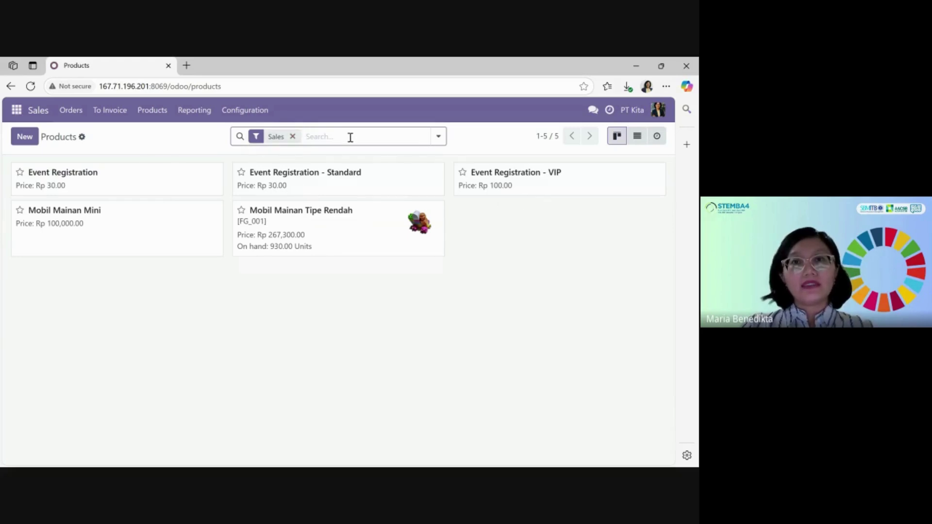
pyautogui.click(438, 137)
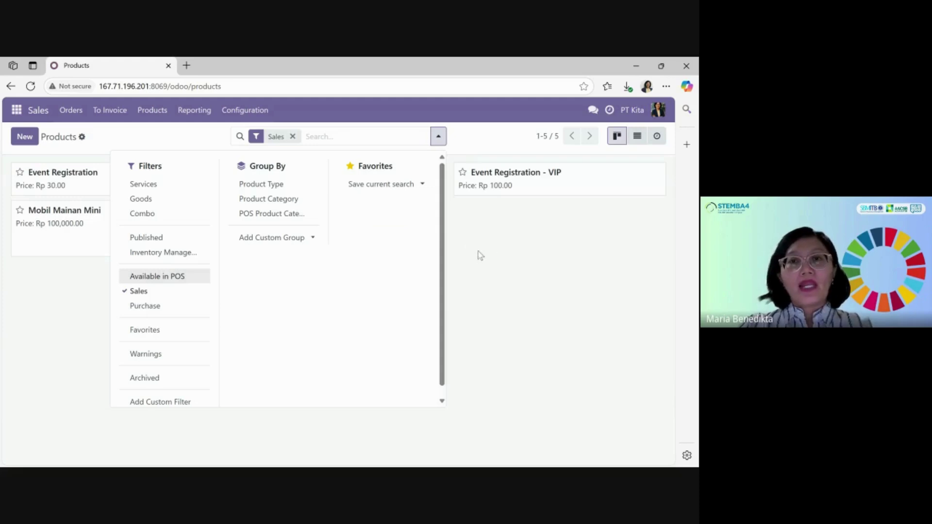
pyautogui.click(500, 238)
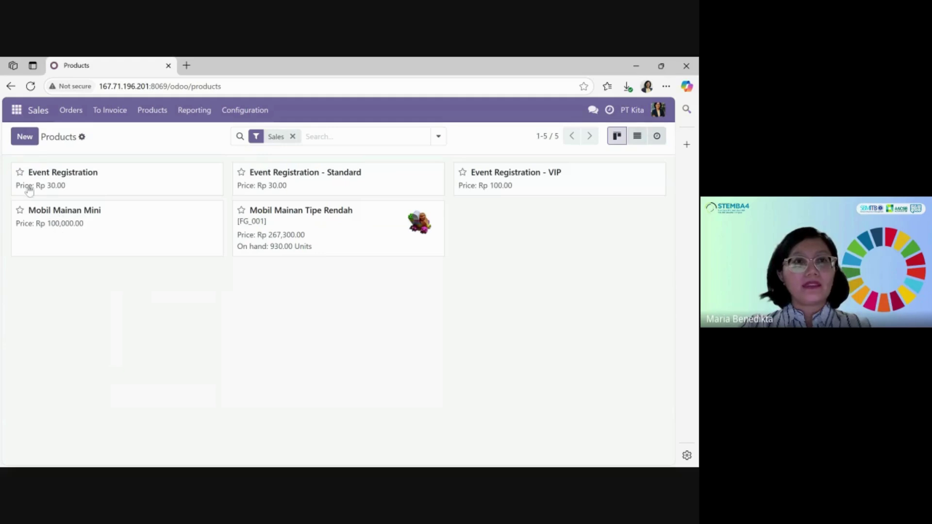
# Open a blank new product form to view its fields, and return to the product list.
pyautogui.click(27, 141)
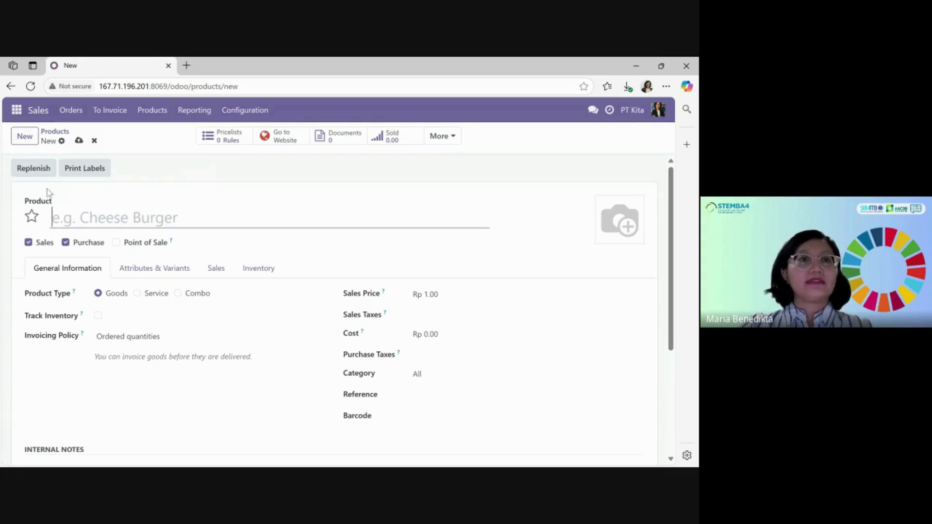
pyautogui.click(156, 116)
pyautogui.click(159, 137)
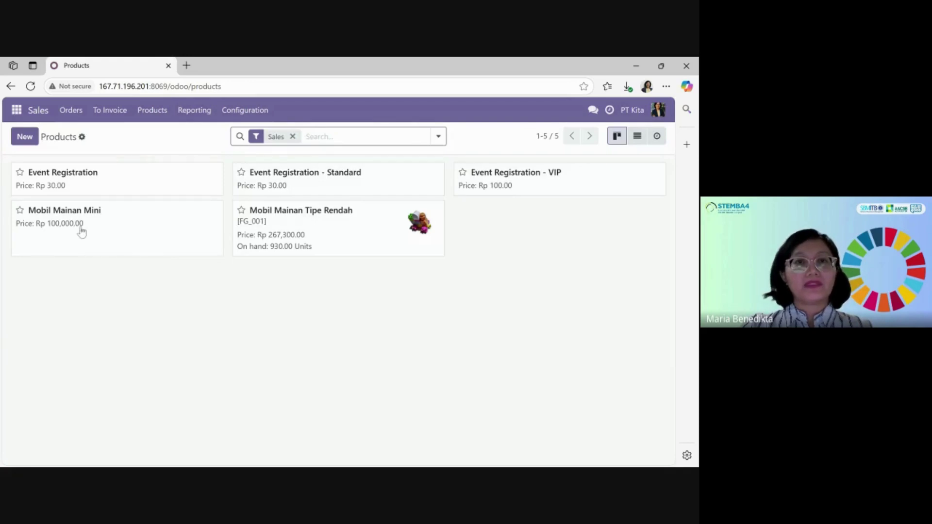
# View the overall sales analysis report and the sales analysis by salespersons.
pyautogui.click(206, 113)
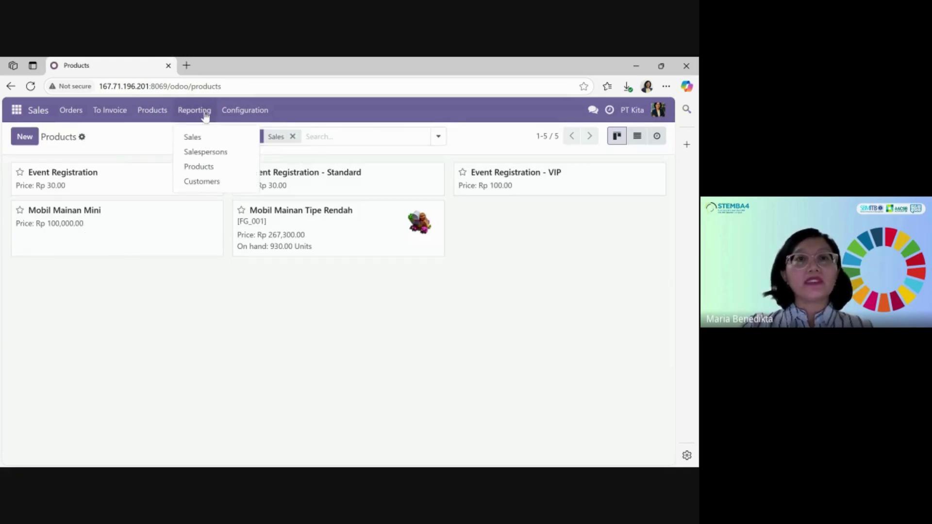
pyautogui.click(202, 136)
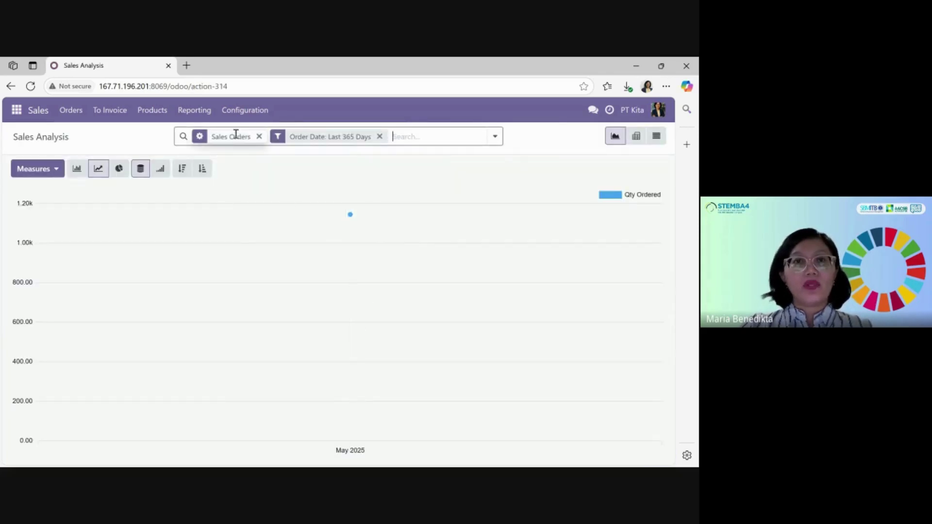
pyautogui.click(197, 111)
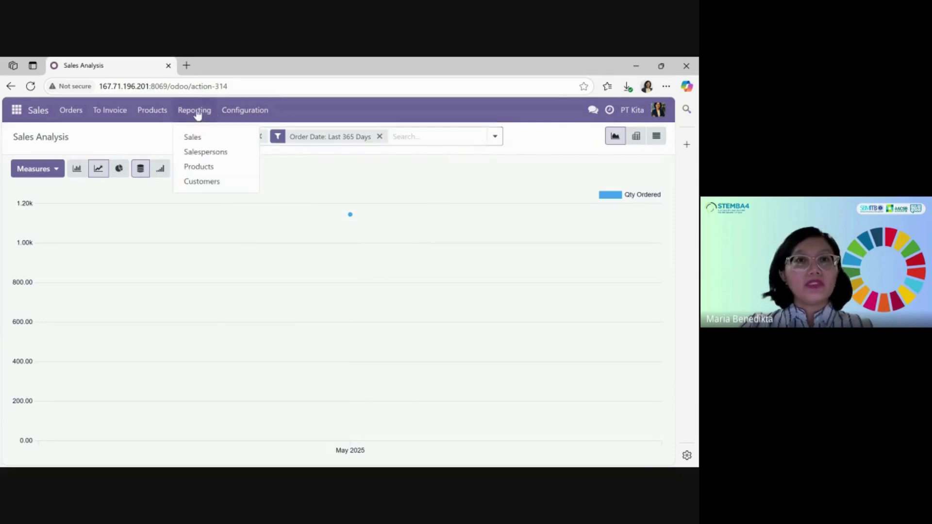
pyautogui.click(204, 152)
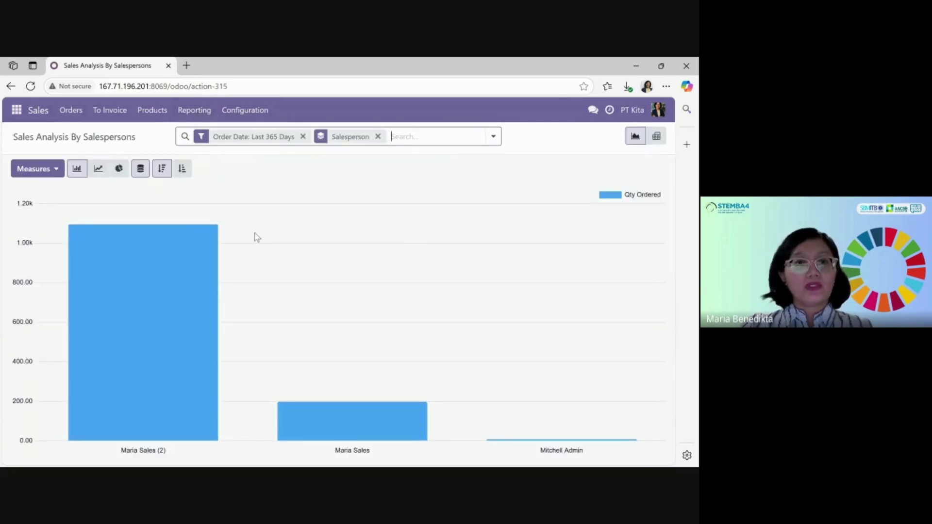
pyautogui.moveTo(554, 446)
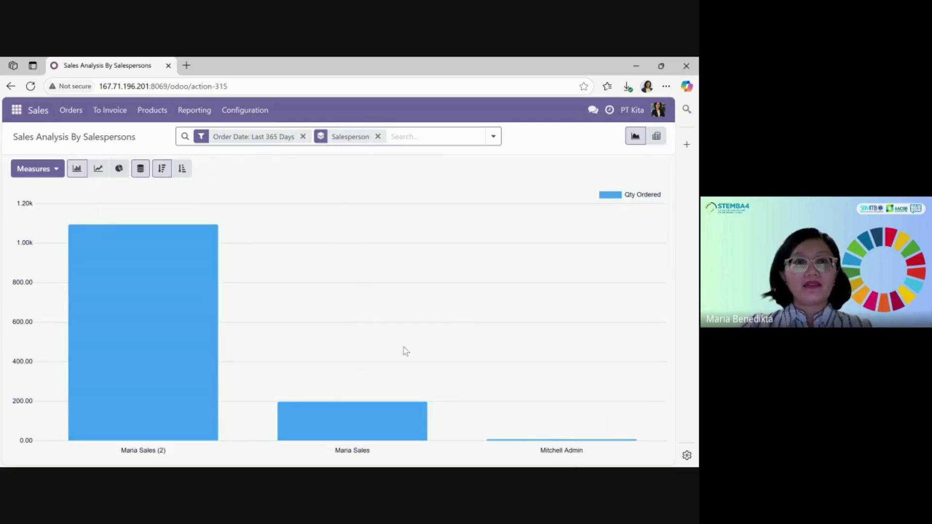
# Open the sales analysis by products and inspect the ordered quantity in the pie chart.
pyautogui.click(204, 115)
pyautogui.click(219, 168)
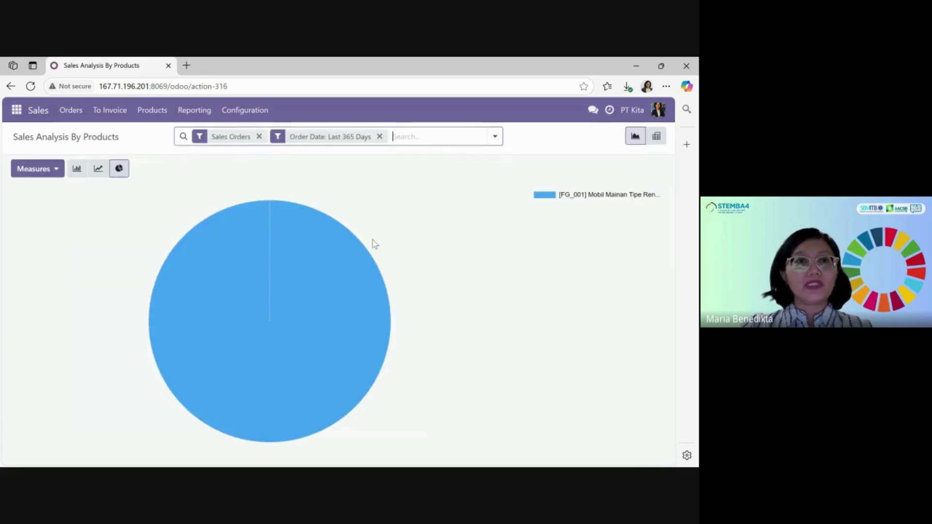
pyautogui.moveTo(246, 339)
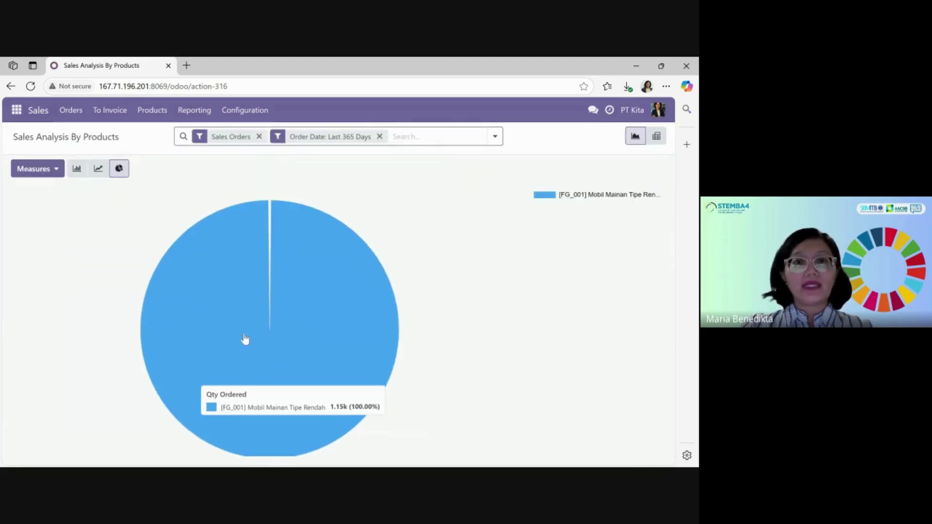
# Open the sales analysis by customers and compare the ordered quantities of the customers in the bar chart.
pyautogui.click(204, 112)
pyautogui.click(217, 180)
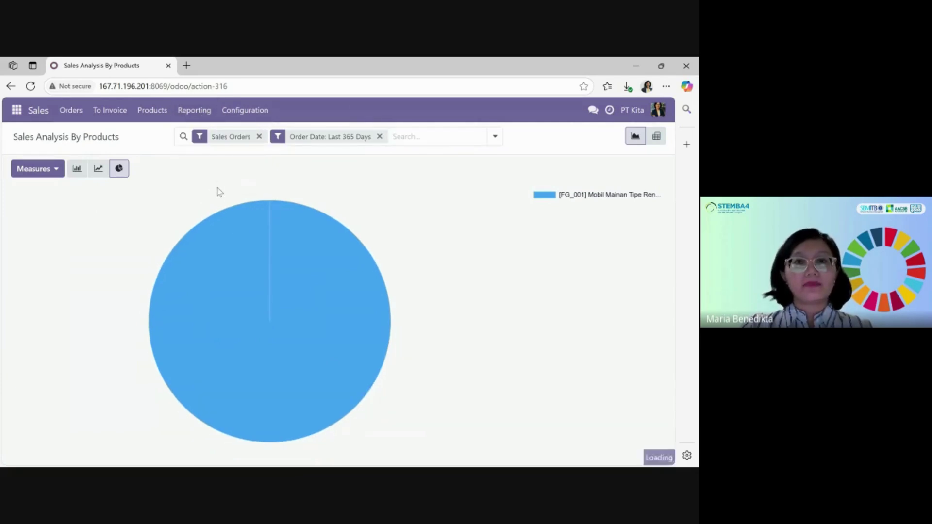
pyautogui.moveTo(126, 399)
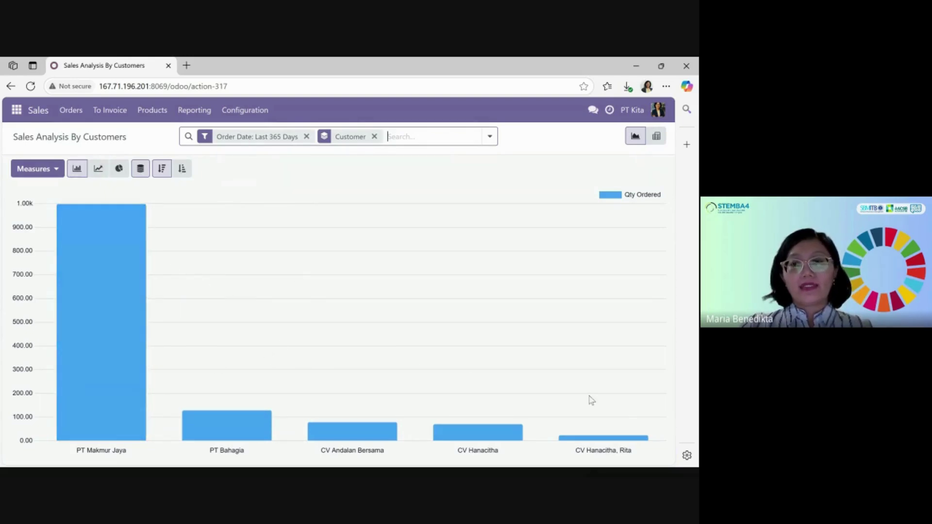
pyautogui.moveTo(350, 438)
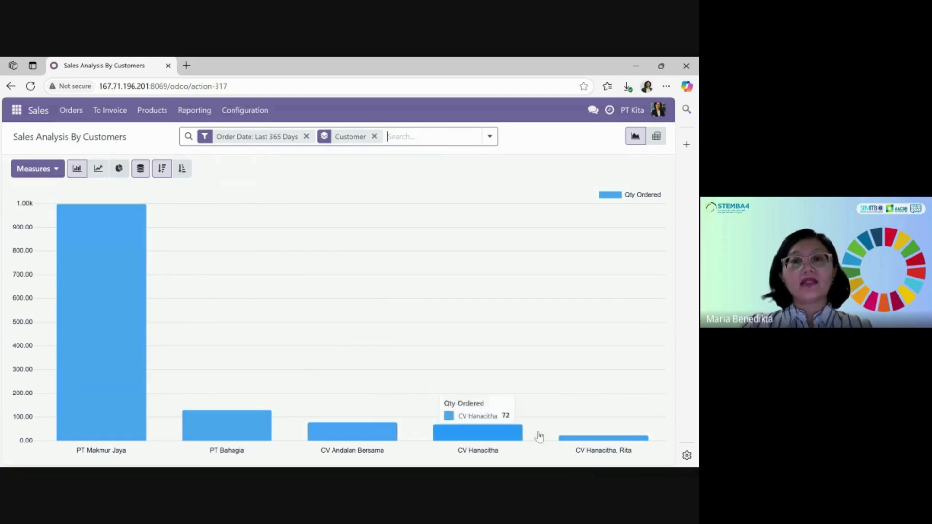
pyautogui.click(195, 111)
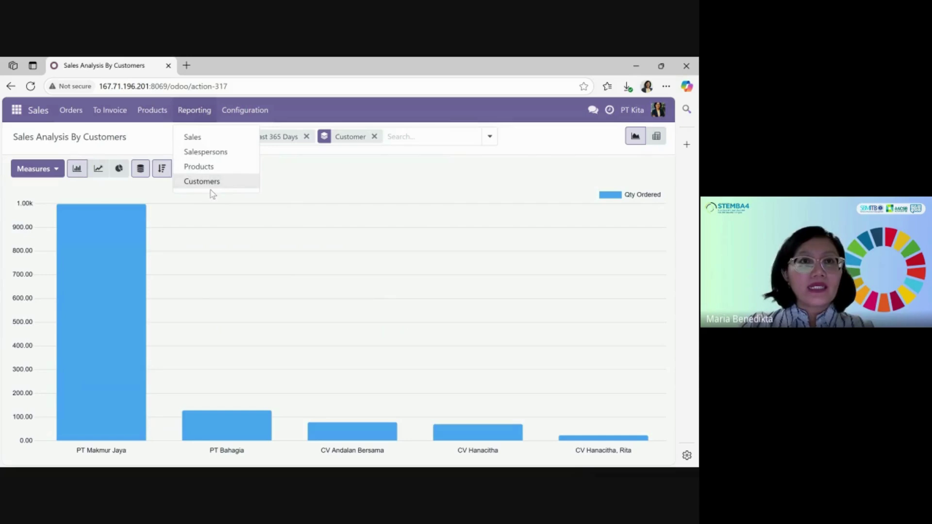
# Switch to the Dashboards app and review the Sales dashboard's monthly sales, top quotations, top sales orders, top countries and top products.
pyautogui.click(17, 111)
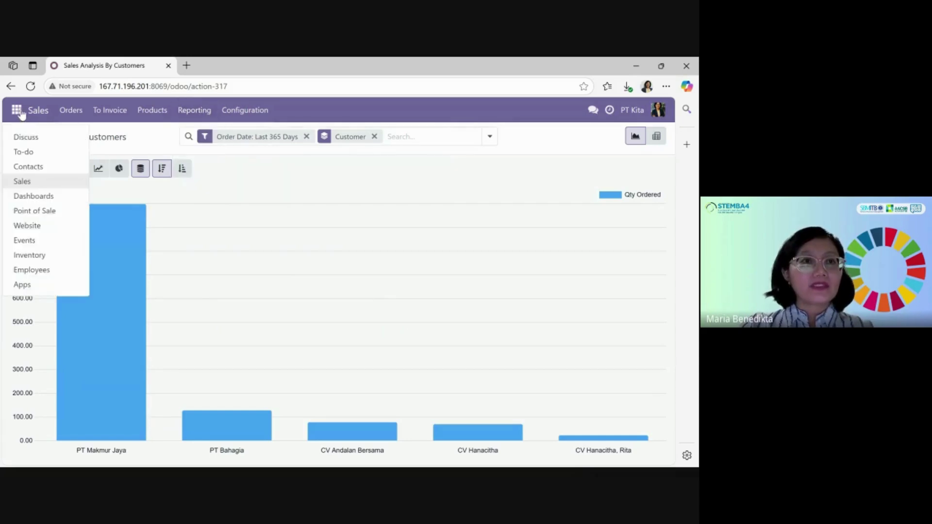
pyautogui.click(174, 234)
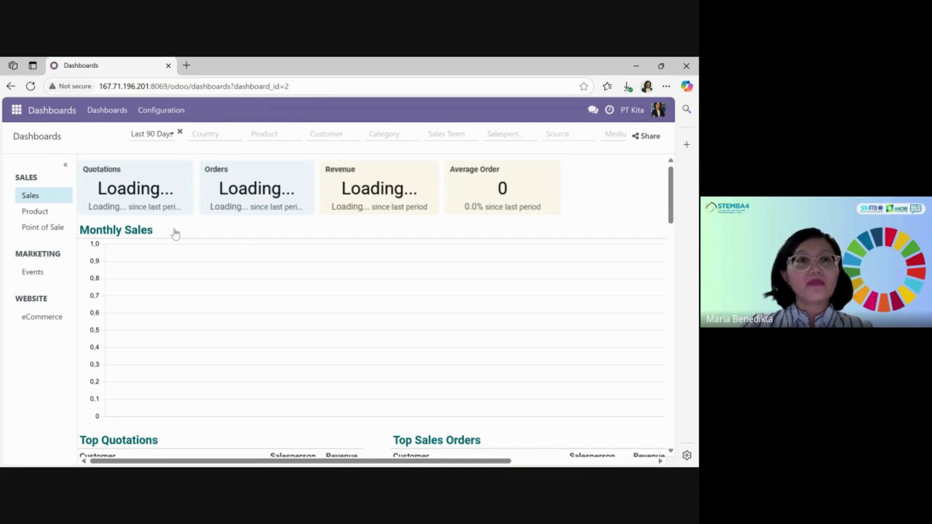
pyautogui.scroll(-2, 239, 322)
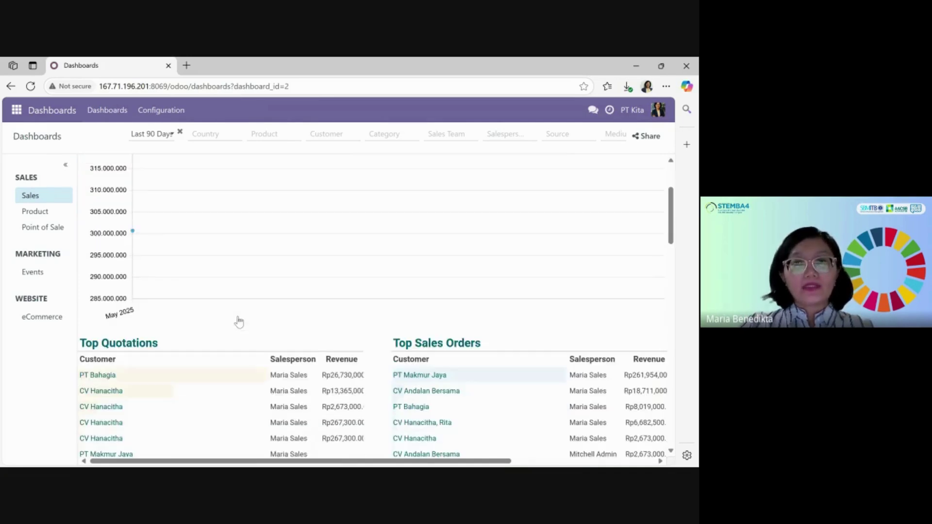
pyautogui.scroll(-1, 240, 323)
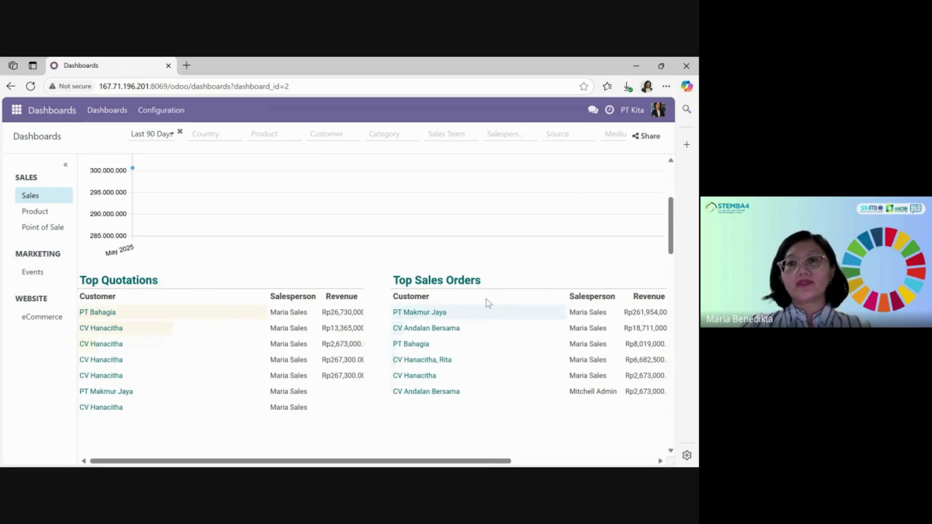
pyautogui.scroll(-1, 630, 335)
pyautogui.scroll(-3, 621, 330)
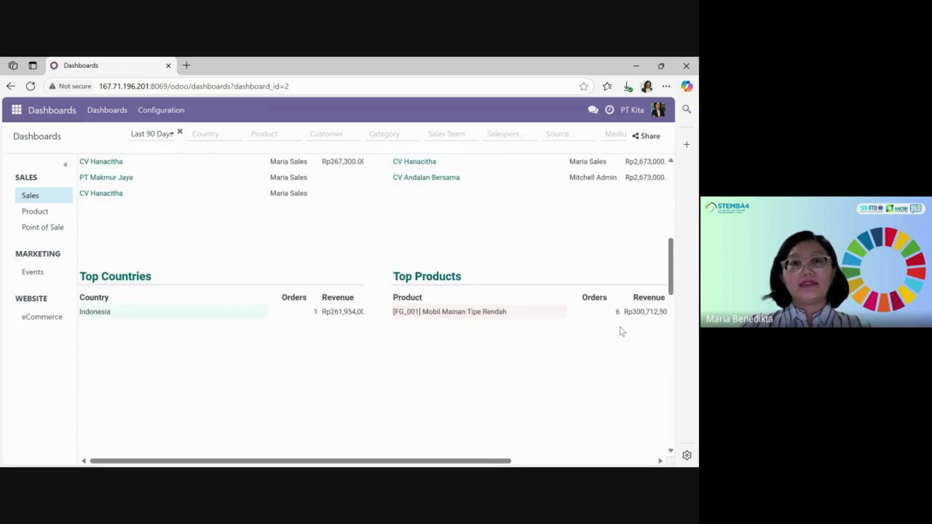
pyautogui.scroll(6, 620, 330)
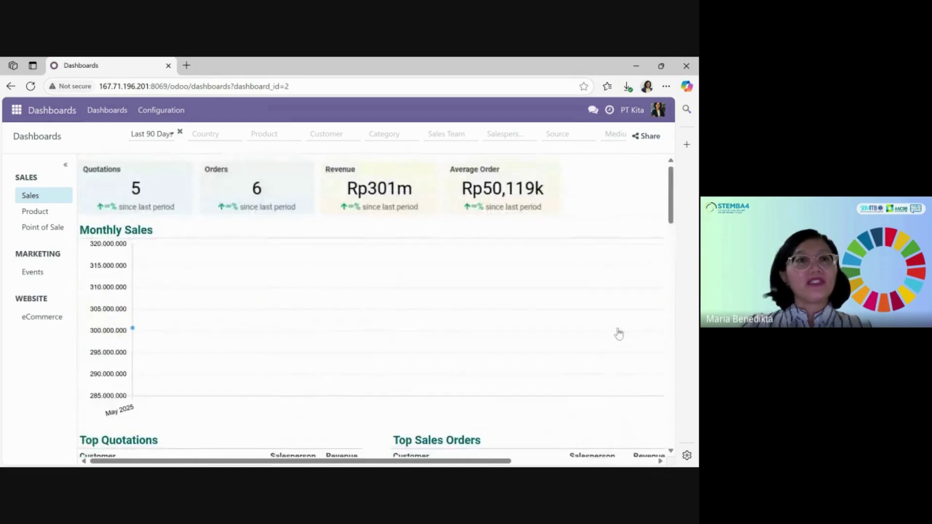